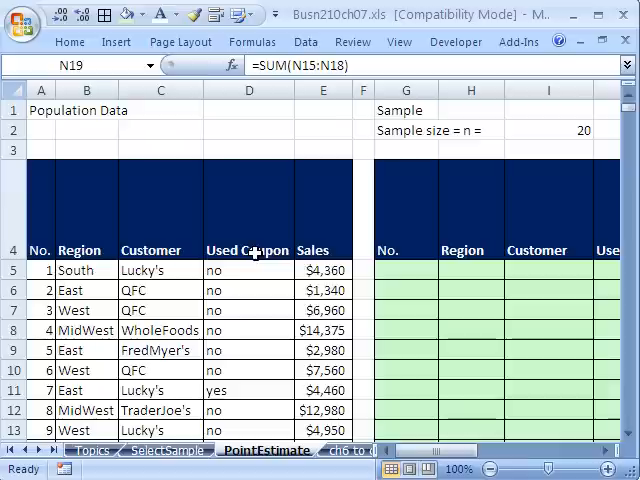
Step: Review the first population record's fields and the extent of the 600-row population data
{"action": "left_click", "coordinate": [75, 273]}
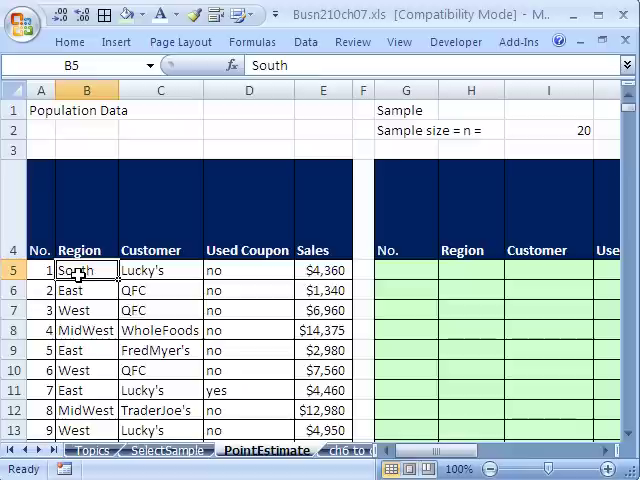
{"action": "left_click", "coordinate": [155, 272]}
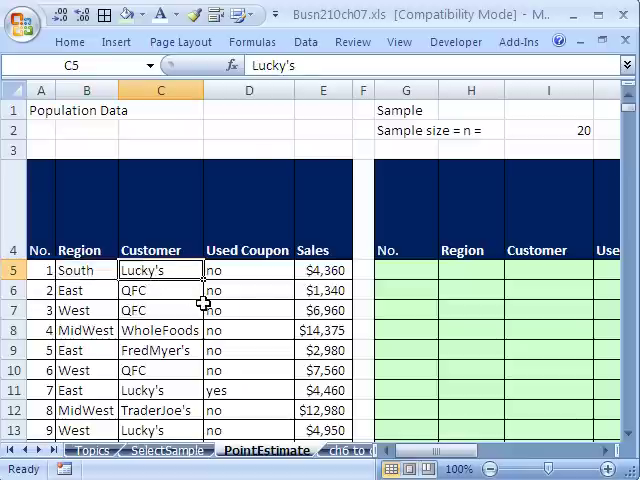
{"action": "left_click", "coordinate": [243, 272]}
{"action": "left_click", "coordinate": [325, 272]}
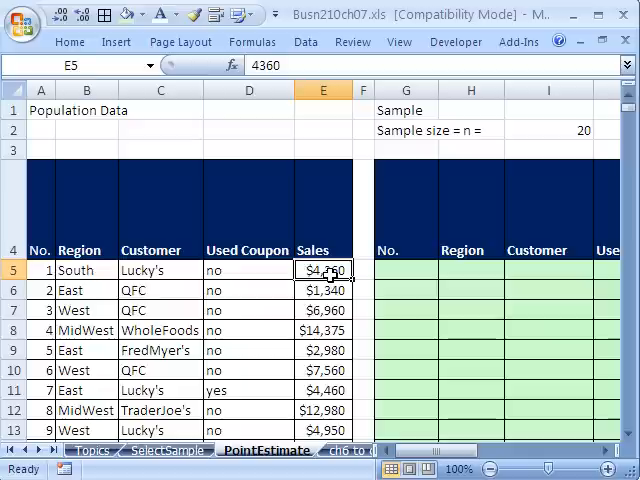
{"action": "left_click", "coordinate": [148, 271]}
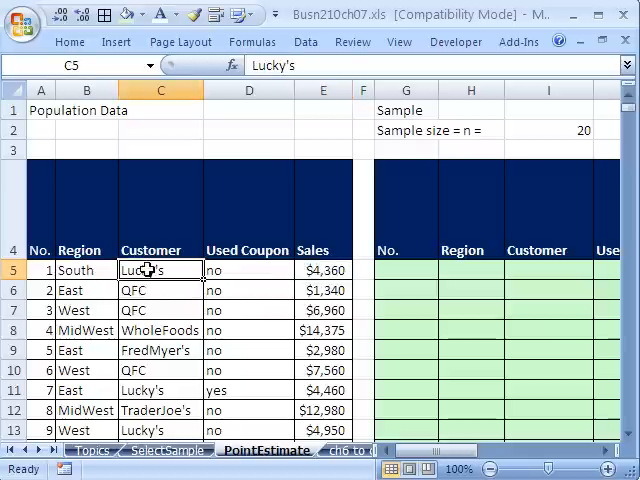
{"action": "key", "text": "ctrl+Down"}
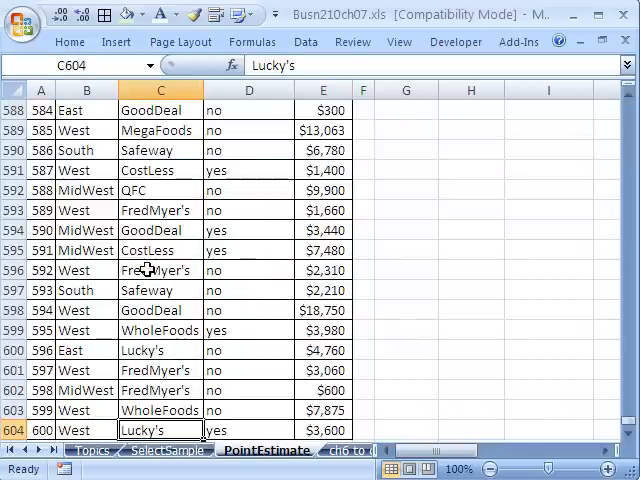
{"action": "key", "text": "ctrl+Home"}
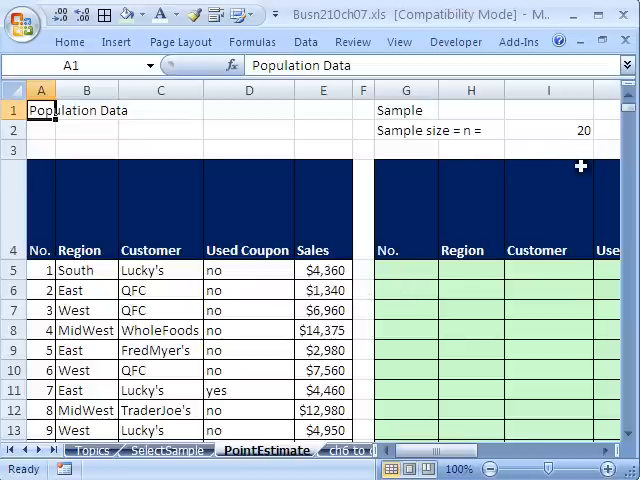
Step: Enter =INT(RAND()*600+1) in G5 to draw a random record number from 1 to 600
{"action": "left_click", "coordinate": [392, 272]}
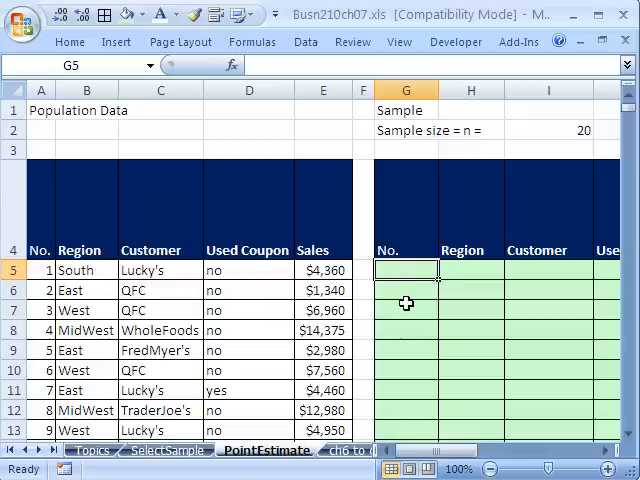
{"action": "type", "text": "="}
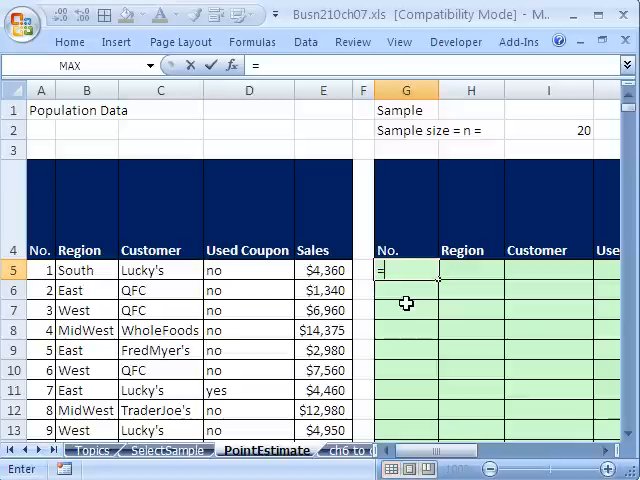
{"action": "type", "text": "int("}
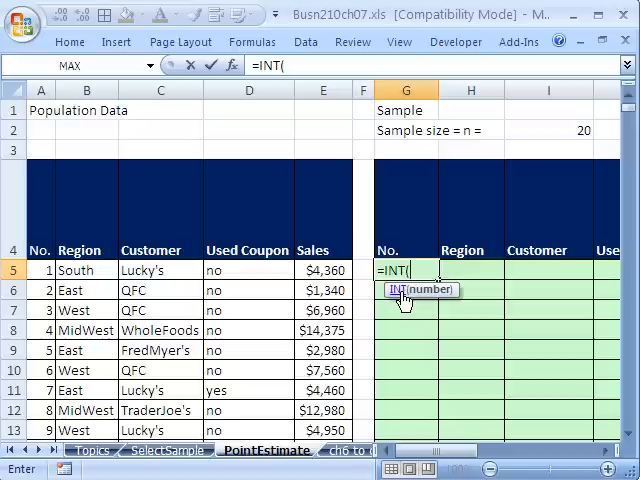
{"action": "type", "text": "rand"}
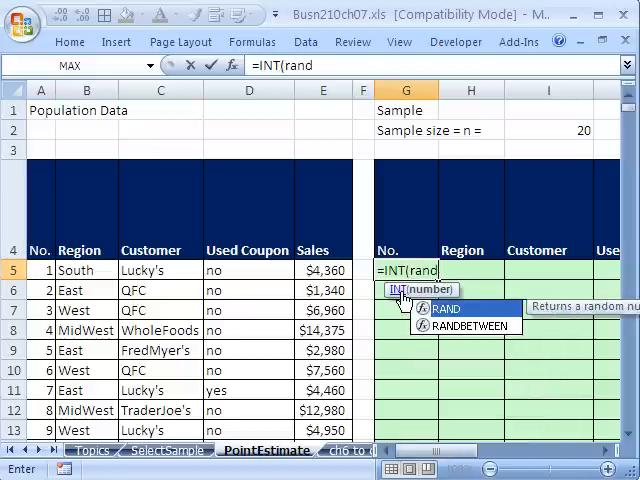
{"action": "type", "text": "()"}
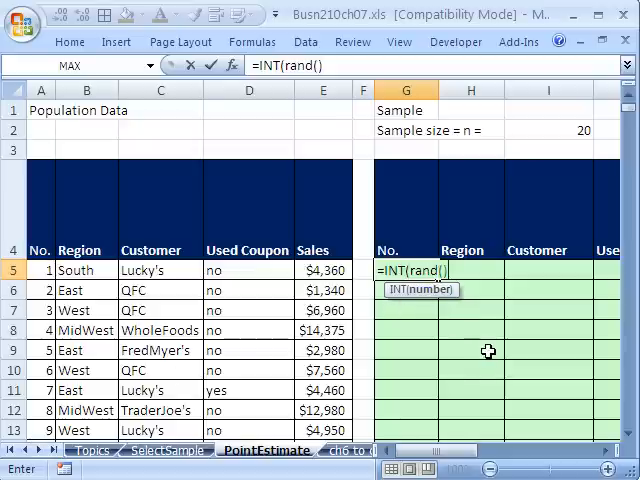
{"action": "type", "text": "*600+1"}
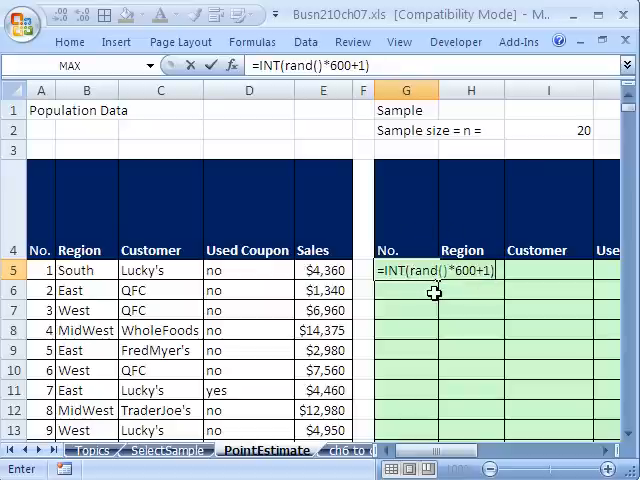
{"action": "key", "text": "ctrl+Return"}
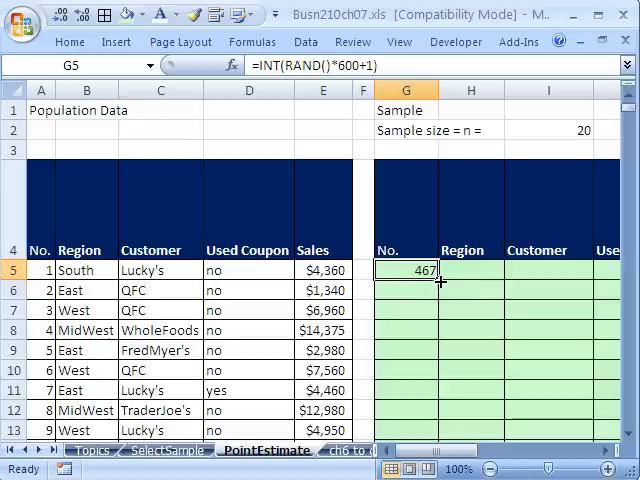
Step: Fill the random-number formula down through row 24 and recalculate the 20 record numbers
{"action": "left_click_drag", "start_coordinate": [440, 278], "coordinate": [451, 414]}
{"action": "scroll", "coordinate": [456, 401], "scroll_direction": "up", "scroll_amount": 3}
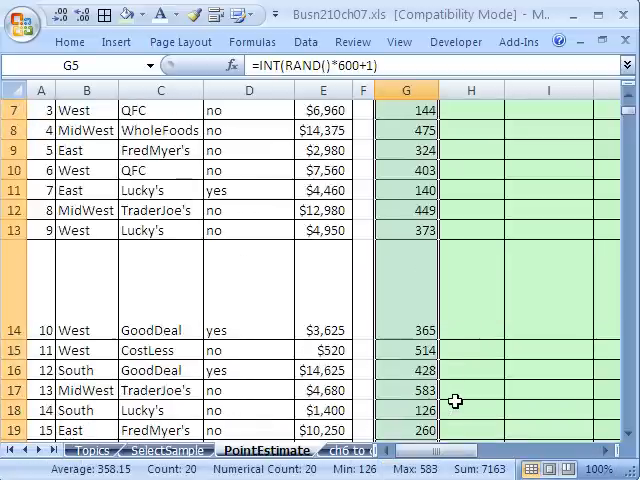
{"action": "left_click", "coordinate": [476, 210]}
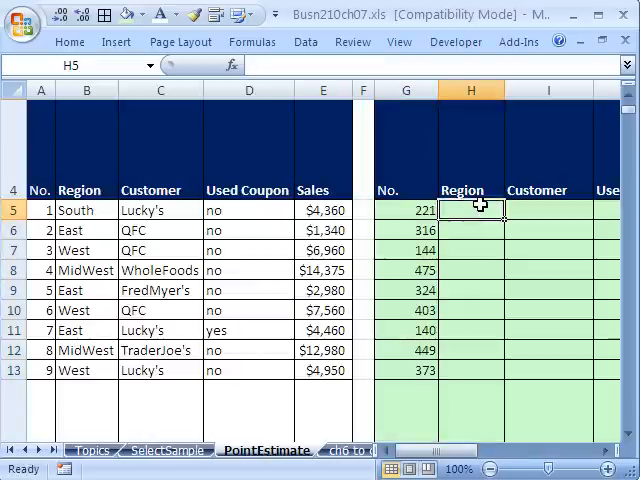
{"action": "key", "text": "F9"}
{"action": "key", "text": "F9"}
{"action": "key", "text": "F9"}
{"action": "key", "text": "F9"}
{"action": "key", "text": "F9"}
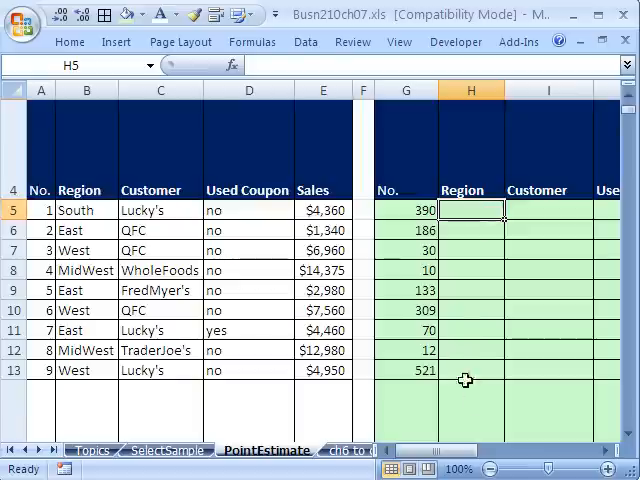
{"action": "mouse_move", "coordinate": [465, 450]}
{"action": "left_mouse_down"}
{"action": "mouse_move", "coordinate": [500, 450]}
{"action": "mouse_move", "coordinate": [450, 452]}
{"action": "left_mouse_up"}
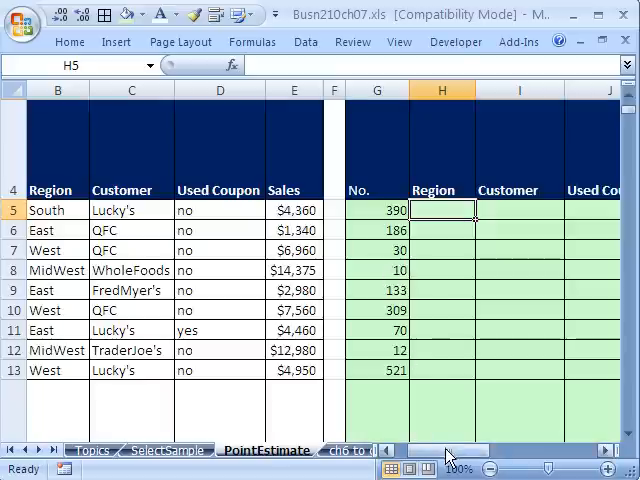
Step: Review the sample rows and begin a VLOOKUP in the first sample Region cell
{"action": "left_click", "coordinate": [388, 450]}
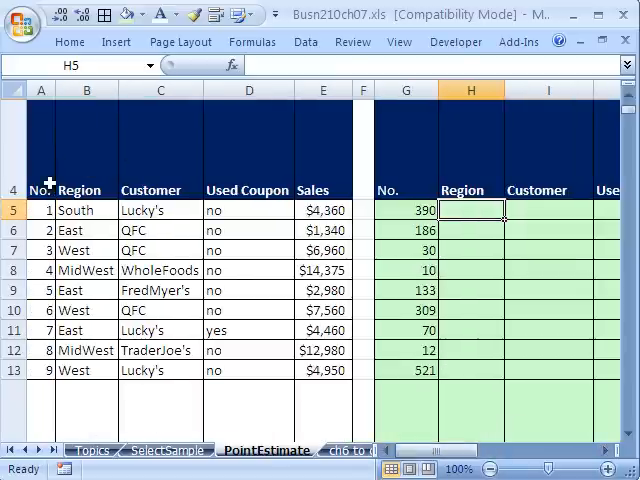
{"action": "scroll", "coordinate": [45, 310], "scroll_direction": "down", "scroll_amount": 3}
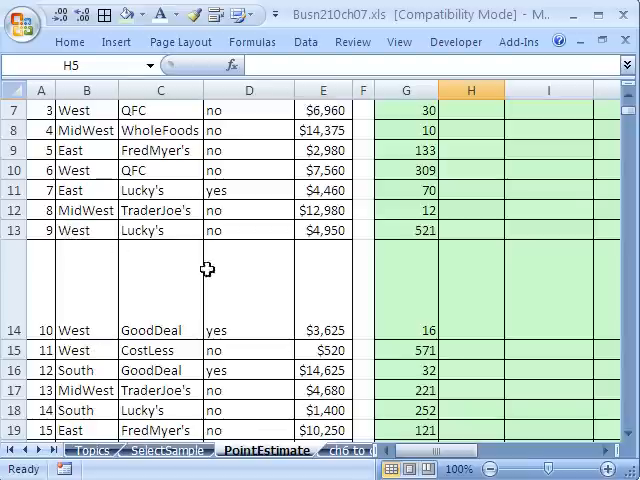
{"action": "scroll", "coordinate": [214, 330], "scroll_direction": "up", "scroll_amount": 3}
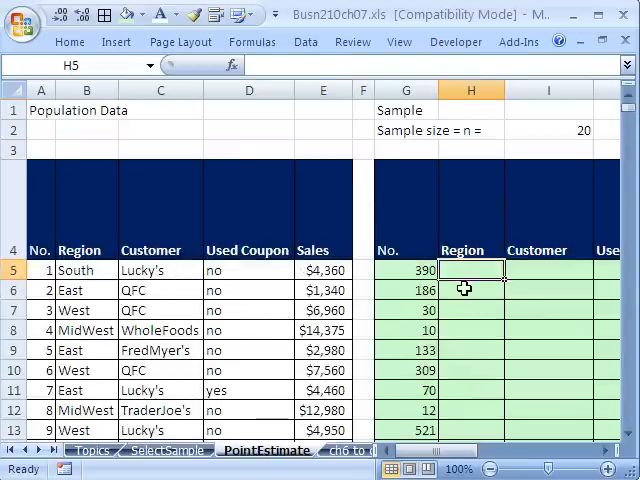
{"action": "scroll", "coordinate": [152, 347], "scroll_direction": "down", "scroll_amount": 3}
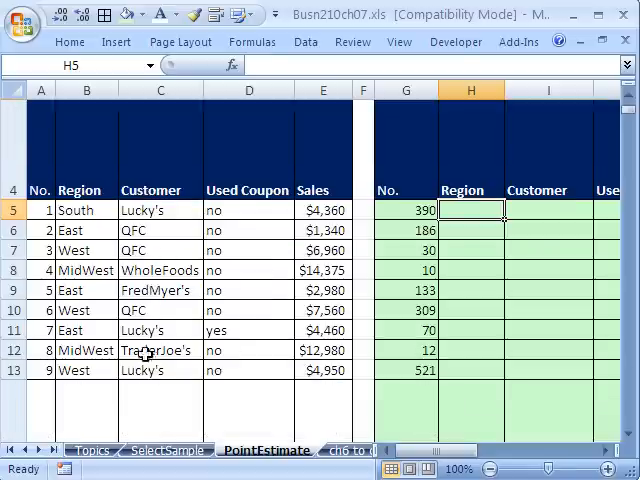
{"action": "scroll", "coordinate": [130, 370], "scroll_direction": "down", "scroll_amount": 3}
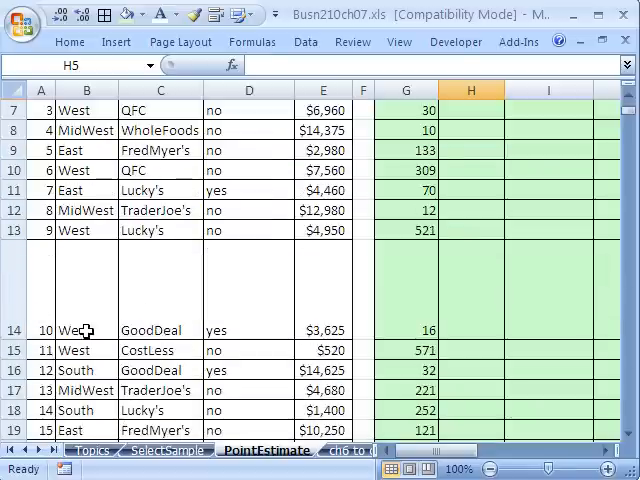
{"action": "scroll", "coordinate": [170, 330], "scroll_direction": "up", "scroll_amount": 6}
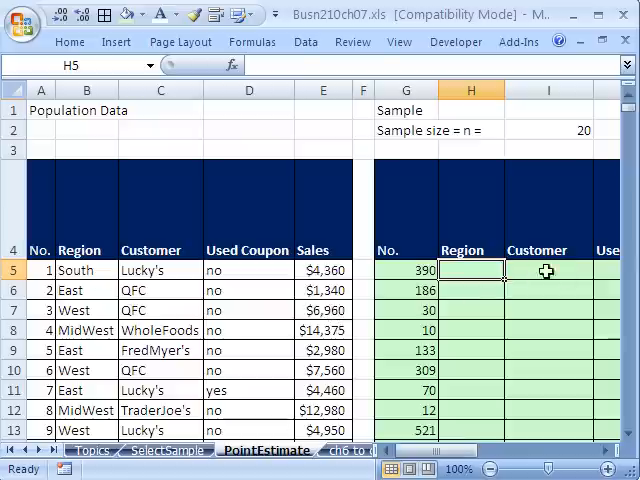
{"action": "left_click", "coordinate": [620, 449]}
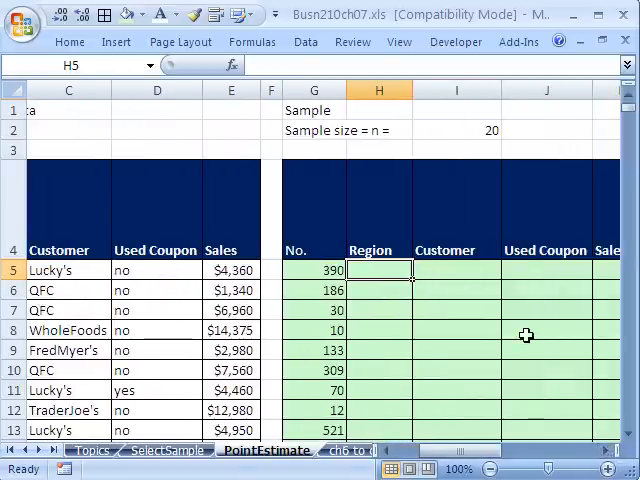
{"action": "left_click_drag", "start_coordinate": [490, 450], "coordinate": [487, 459]}
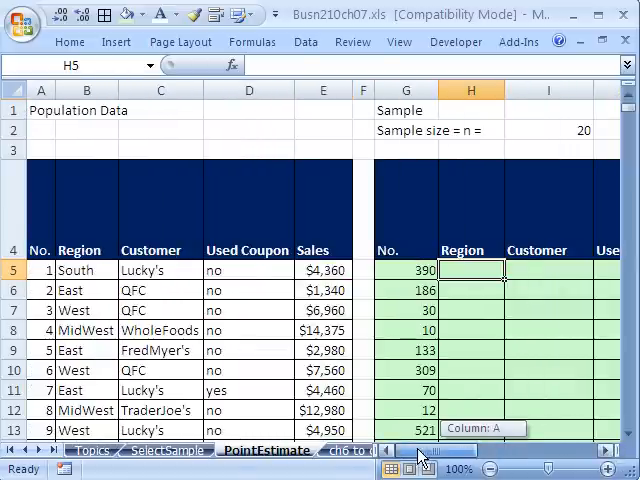
{"action": "left_click_drag", "start_coordinate": [420, 455], "coordinate": [420, 455]}
{"action": "scroll", "coordinate": [129, 350], "scroll_direction": "down", "scroll_amount": 2}
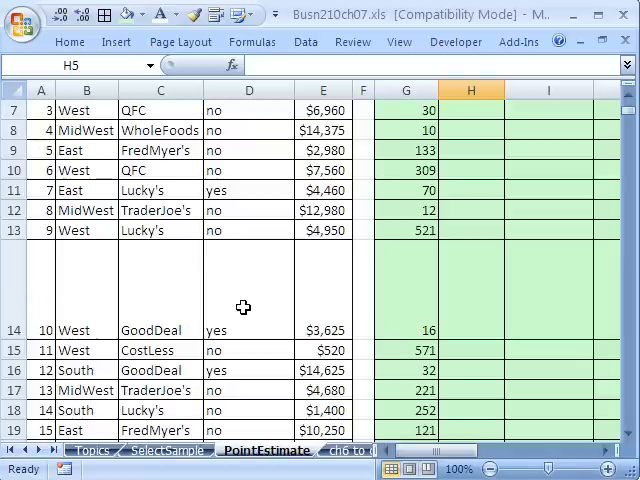
{"action": "scroll", "coordinate": [448, 428], "scroll_direction": "up", "scroll_amount": 2}
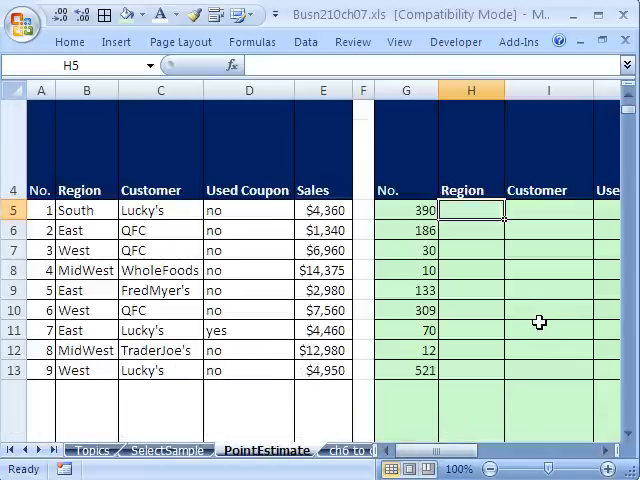
{"action": "type", "text": "=vl"}
Step: Build VLOOKUP in H5 with G5 as lookup value and the full population table locked absolute
{"action": "key", "text": "Tab"}
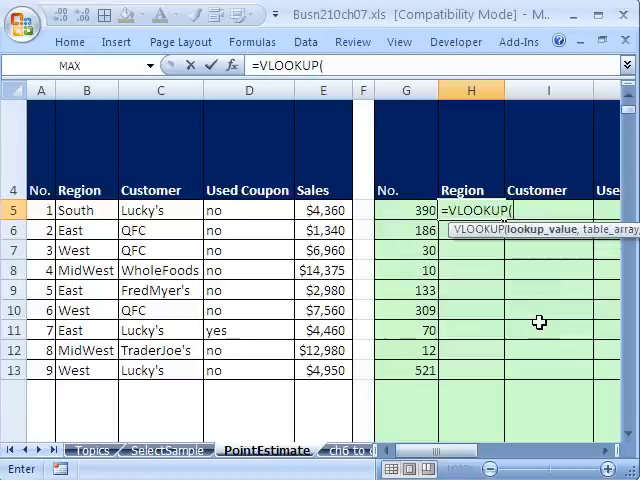
{"action": "mouse_move", "coordinate": [452, 229]}
{"action": "left_mouse_down"}
{"action": "mouse_move", "coordinate": [300, 266]}
{"action": "mouse_move", "coordinate": [340, 240]}
{"action": "left_mouse_up"}
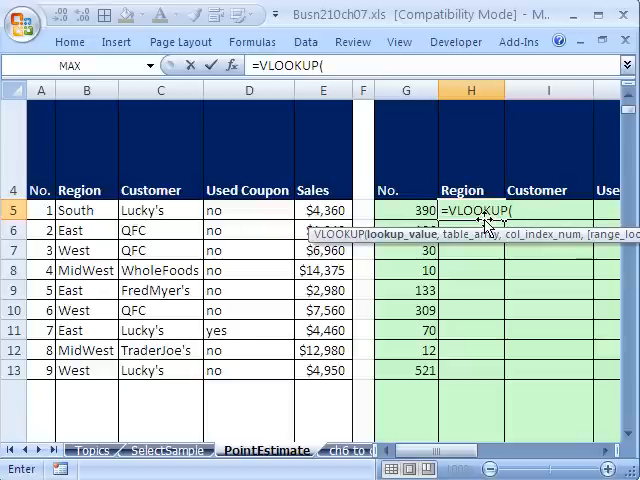
{"action": "left_click", "coordinate": [417, 209]}
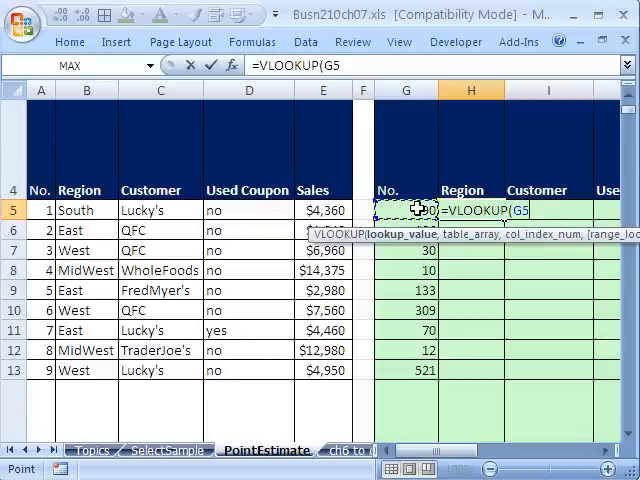
{"action": "type", "text": ","}
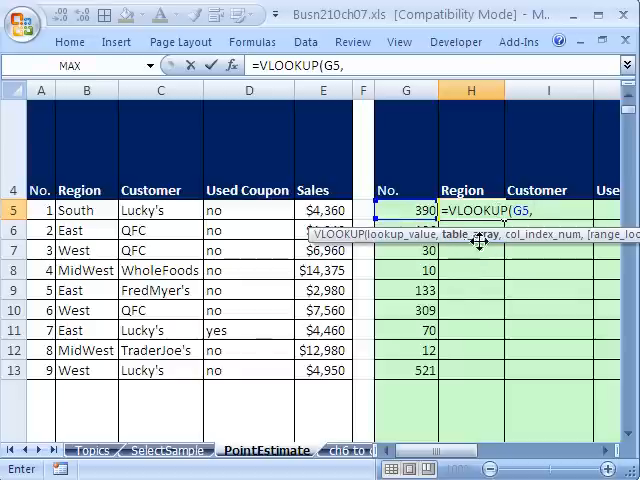
{"action": "left_click_drag", "start_coordinate": [46, 210], "coordinate": [305, 212]}
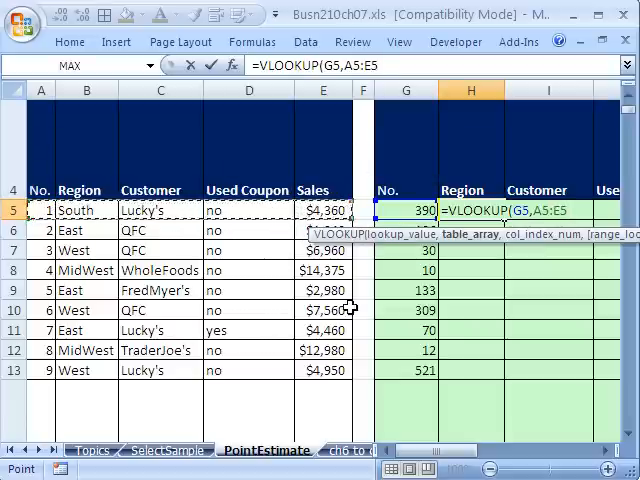
{"action": "key", "text": "ctrl+shift+Down"}
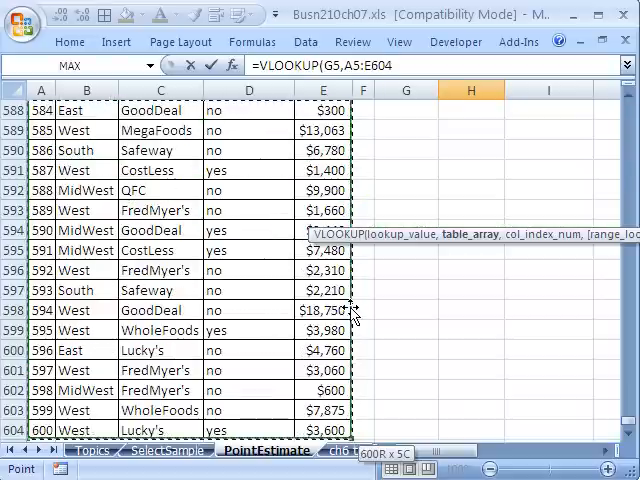
{"action": "key", "text": "F4"}
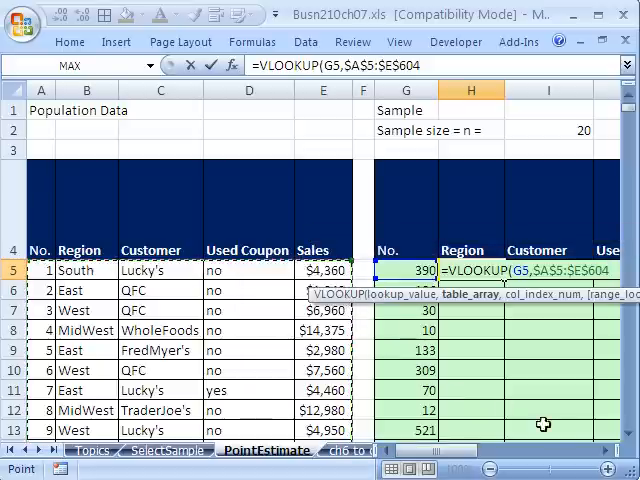
Step: Finish the VLOOKUP with column index 2 and exact match, returning MidWest in H5
{"action": "left_click", "coordinate": [606, 450]}
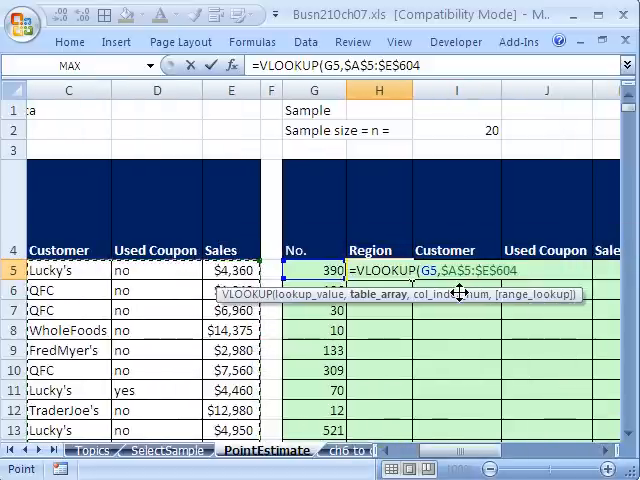
{"action": "type", "text": ","}
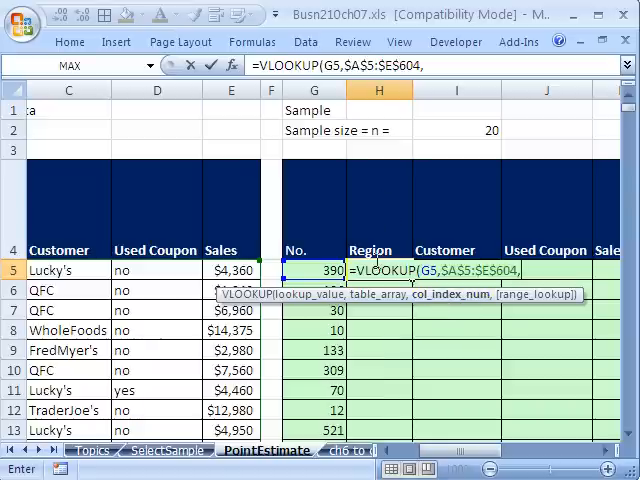
{"action": "left_click_drag", "start_coordinate": [466, 461], "coordinate": [400, 461]}
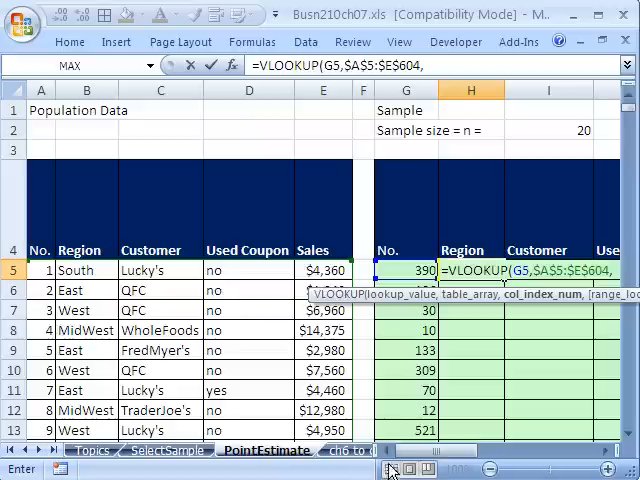
{"action": "left_click_drag", "start_coordinate": [420, 452], "coordinate": [478, 458]}
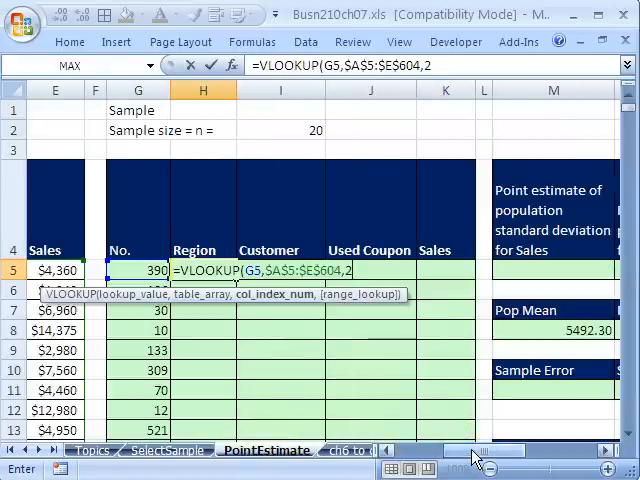
{"action": "type", "text": ",0"}
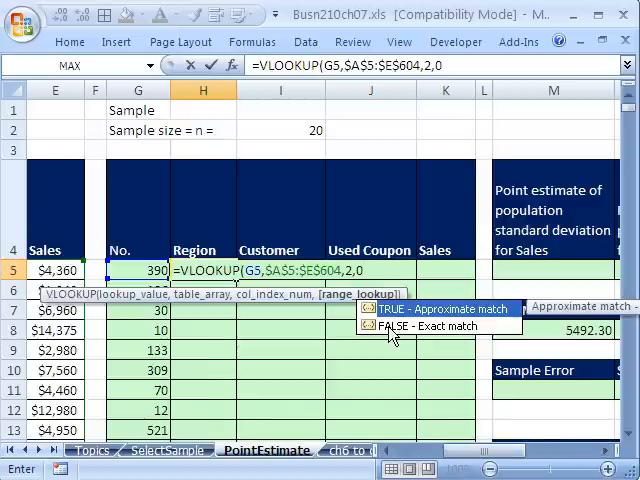
{"action": "type", "text": ")"}
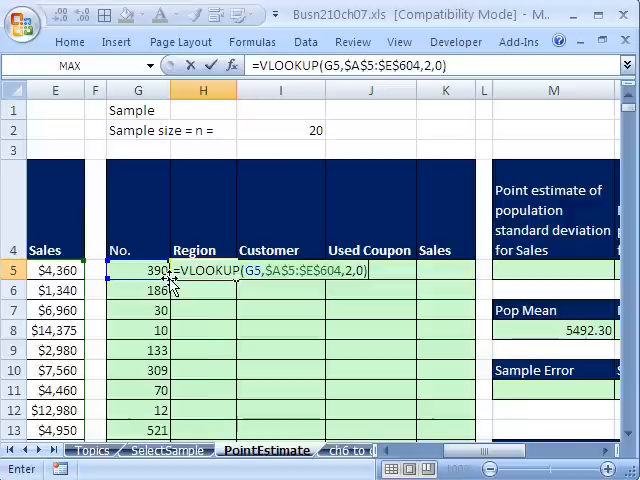
{"action": "key", "text": "ctrl+Return"}
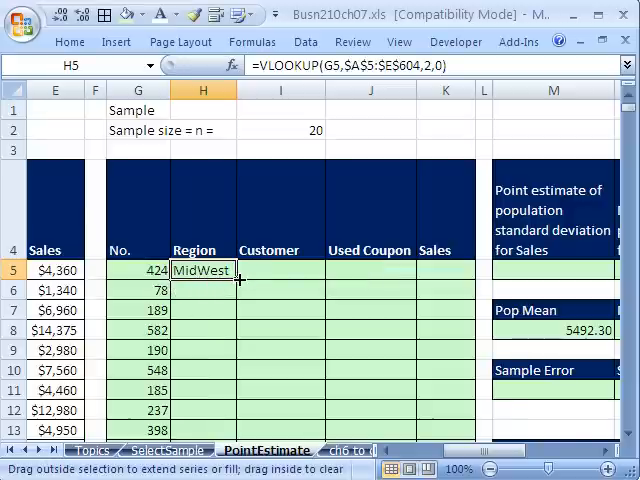
Step: Copy the Region lookup across H5:K5 and inspect the shifted references in the Sales cell
{"action": "left_click_drag", "start_coordinate": [237, 281], "coordinate": [457, 275]}
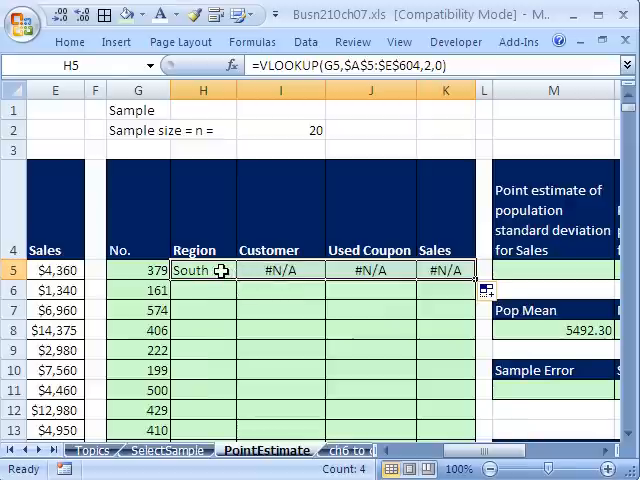
{"action": "double_click", "coordinate": [221, 271]}
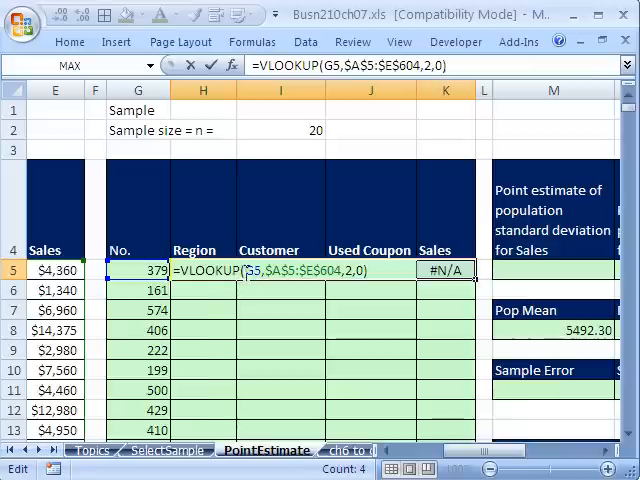
{"action": "key", "text": "ctrl+Return"}
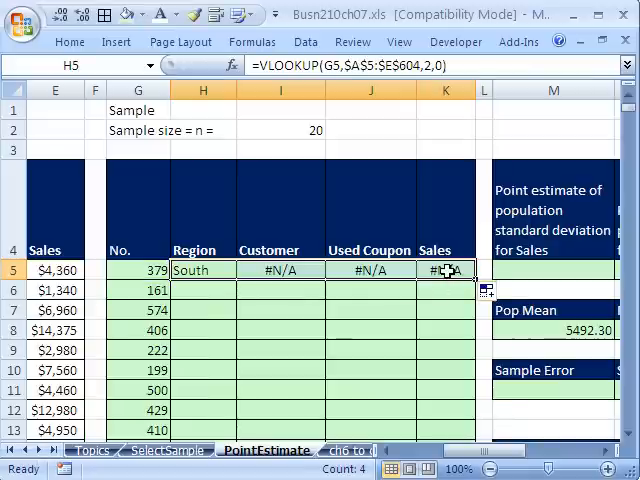
{"action": "left_click", "coordinate": [446, 271]}
{"action": "key", "text": "F2"}
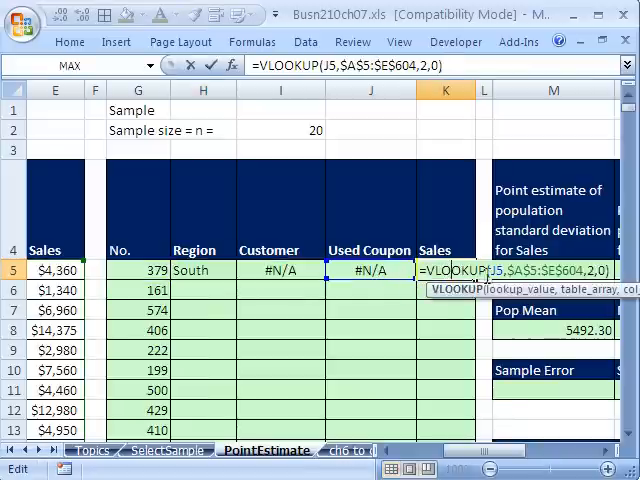
{"action": "key", "text": "Escape"}
Step: Lock the record number as $G$5 in H5 and copy it to I5 so Customer returns a name
{"action": "double_click", "coordinate": [214, 271]}
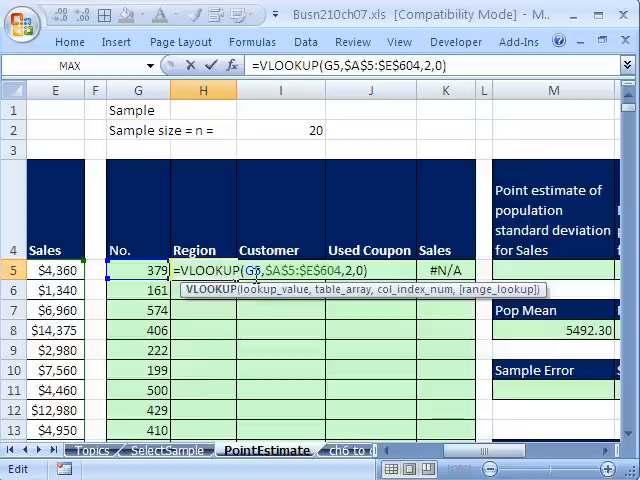
{"action": "left_click", "coordinate": [268, 291]}
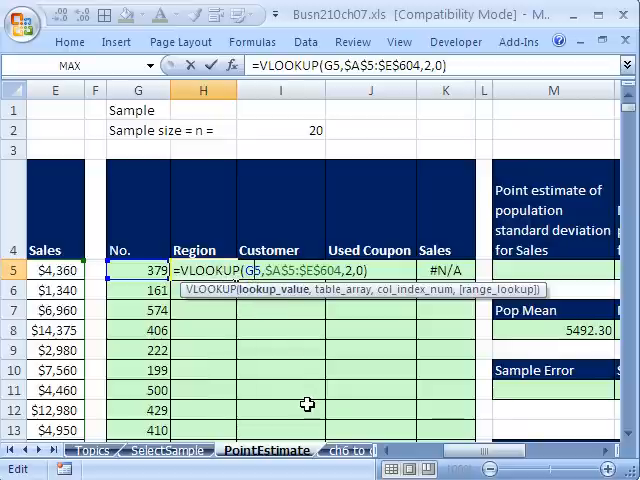
{"action": "key", "text": "F4"}
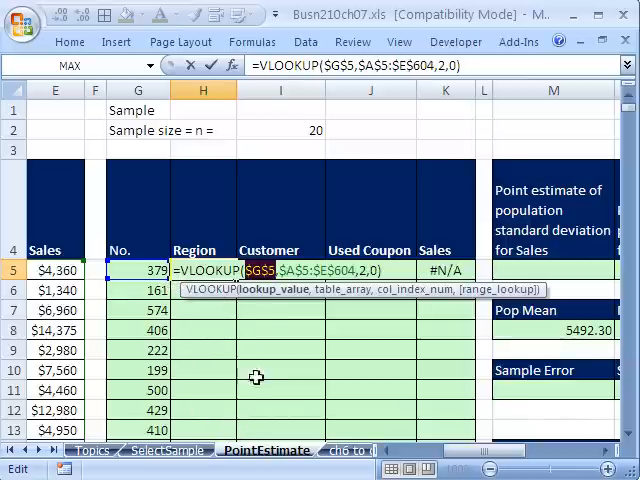
{"action": "key", "text": "ctrl+Return"}
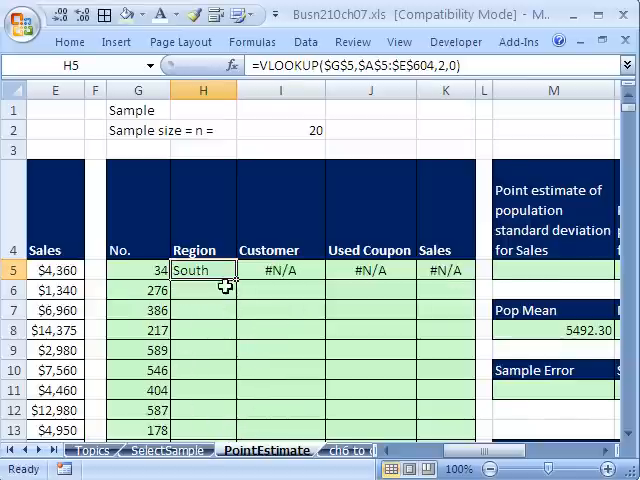
{"action": "mouse_move", "coordinate": [233, 281]}
{"action": "left_mouse_down"}
{"action": "mouse_move", "coordinate": [287, 284]}
{"action": "mouse_move", "coordinate": [295, 272]}
{"action": "left_mouse_up"}
{"action": "key", "text": "F2"}
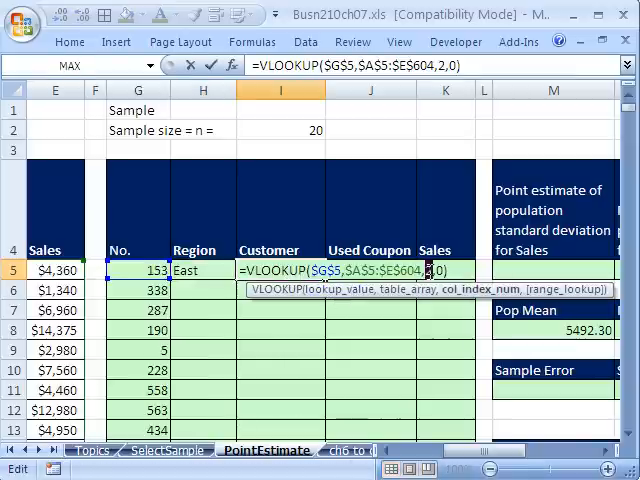
{"action": "type", "text": "3"}
{"action": "key", "text": "ctrl+Return"}
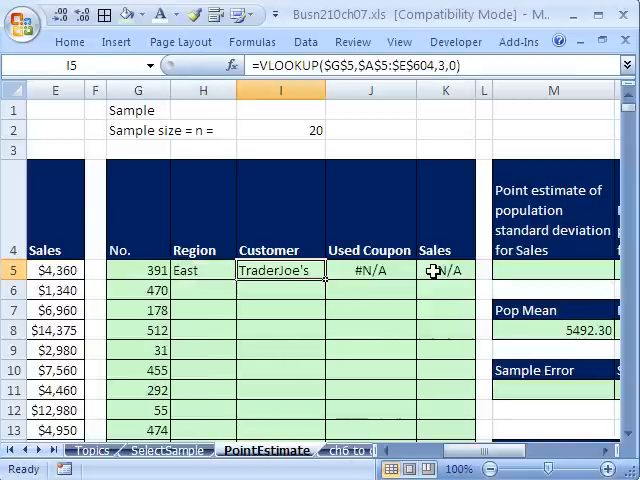
Step: Test copying the Region formula down to row 6, undo it, and reopen H5 for editing
{"action": "left_click", "coordinate": [215, 272]}
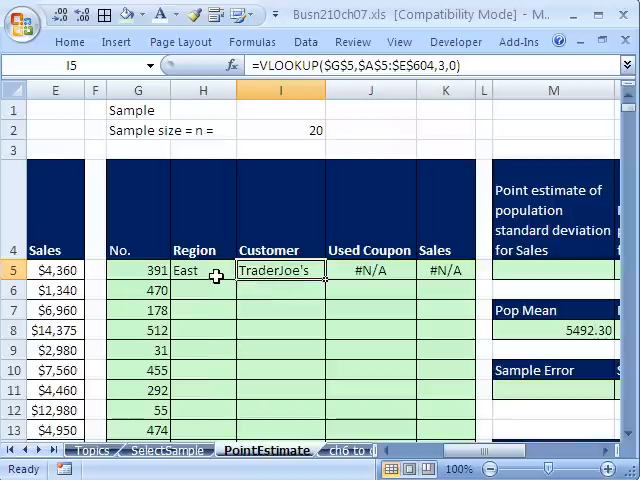
{"action": "left_click_drag", "start_coordinate": [237, 280], "coordinate": [237, 293]}
{"action": "left_click", "coordinate": [210, 290]}
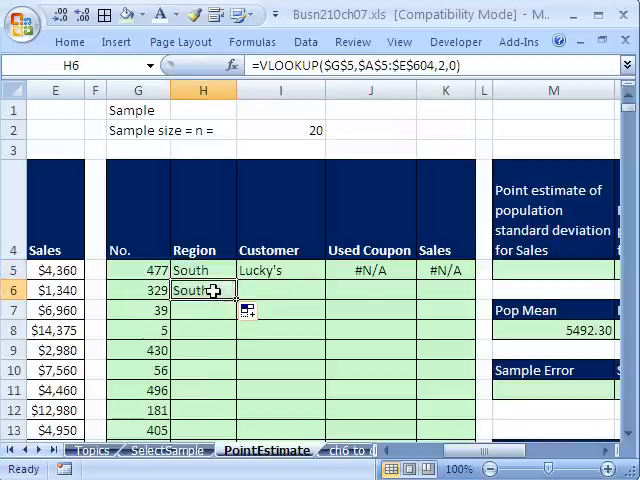
{"action": "key", "text": "F2"}
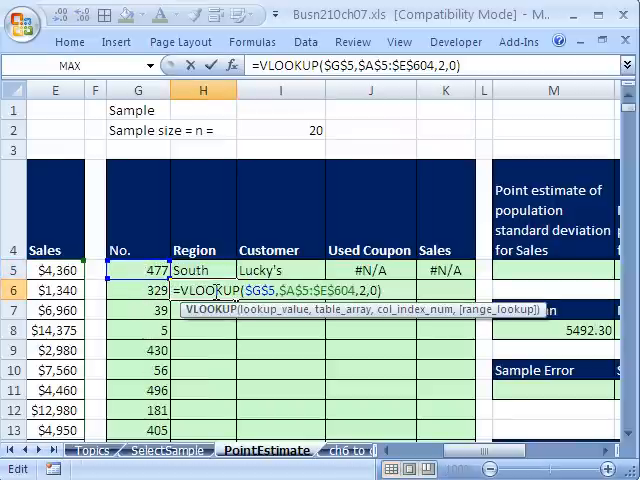
{"action": "key", "text": "ctrl+Return"}
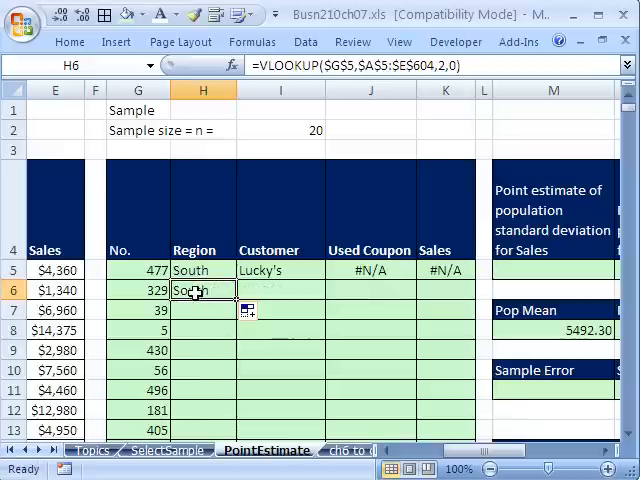
{"action": "key", "text": "ctrl+z"}
{"action": "double_click", "coordinate": [203, 271]}
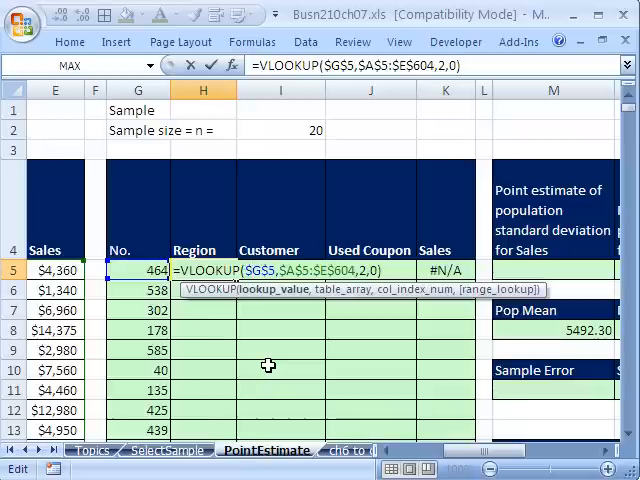
Step: Cycle the record-number reference with F4 until H5's VLOOKUP uses column-locked $G5
{"action": "key", "text": "F4"}
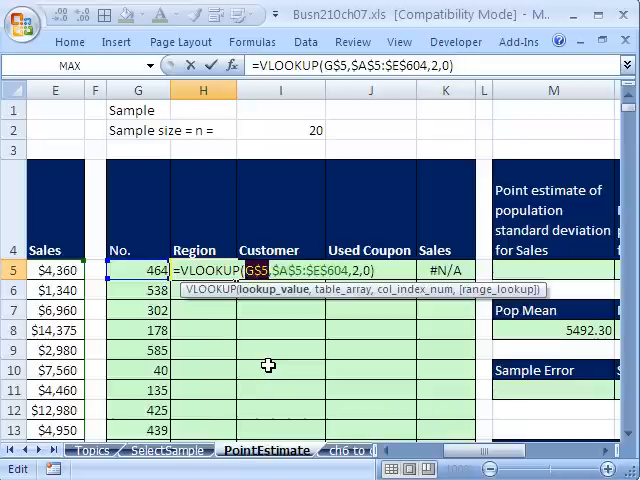
{"action": "key", "text": "F4"}
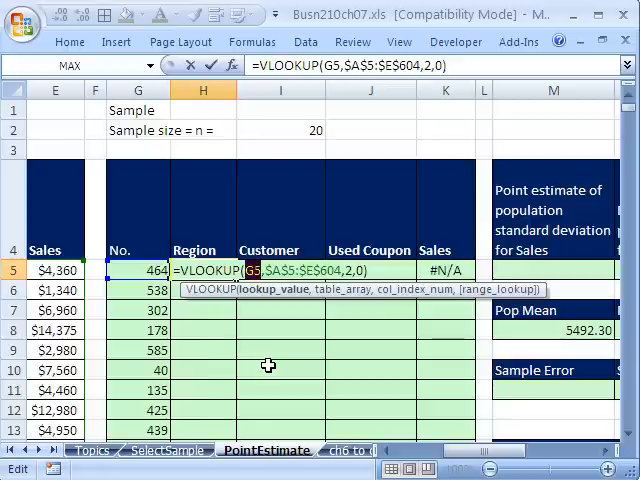
{"action": "key", "text": "F4"}
{"action": "key", "text": "F4"}
{"action": "key", "text": "F4"}
{"action": "key", "text": "F4"}
{"action": "key", "text": "F4"}
{"action": "key", "text": "F4"}
{"action": "key", "text": "F4"}
{"action": "key", "text": "F4"}
{"action": "key", "text": "F4"}
{"action": "key", "text": "F4"}
{"action": "key", "text": "F4"}
{"action": "key", "text": "F4"}
{"action": "key", "text": "F4"}
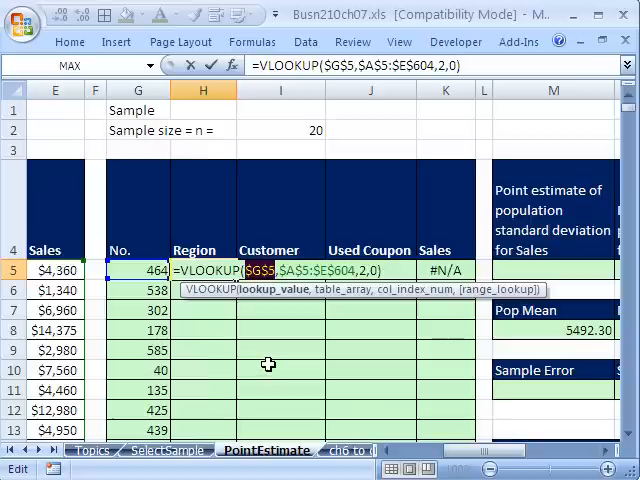
{"action": "key", "text": "F4"}
{"action": "key", "text": "F4"}
{"action": "key", "text": "F4"}
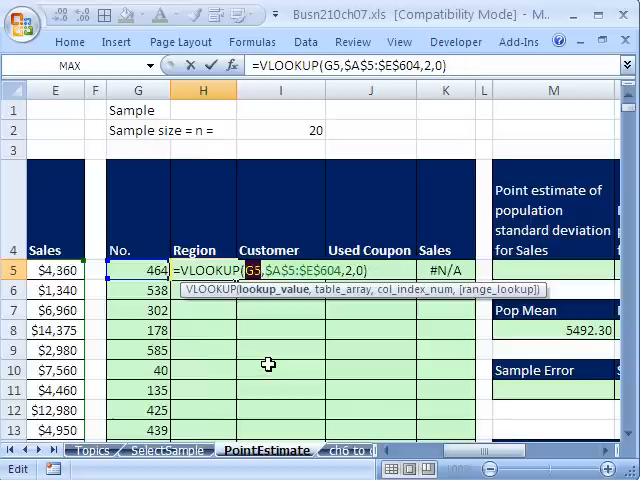
{"action": "key", "text": "Left"}
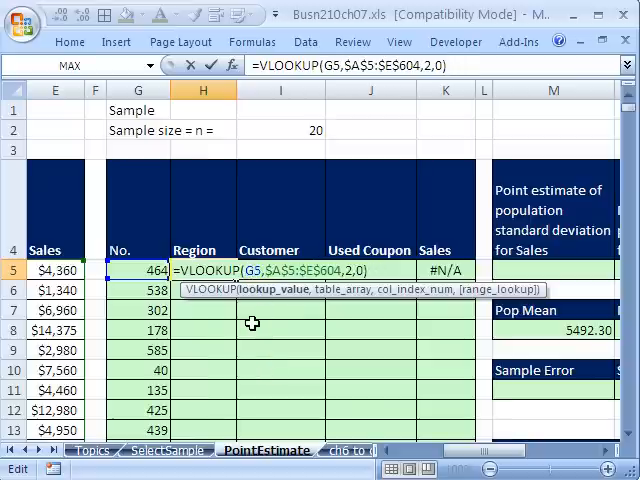
{"action": "key", "text": "F4"}
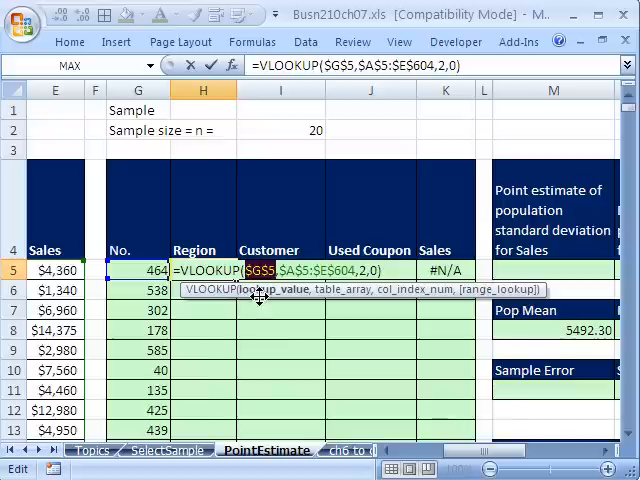
{"action": "key", "text": "F4"}
{"action": "key", "text": "F4"}
{"action": "left_click", "coordinate": [258, 271]}
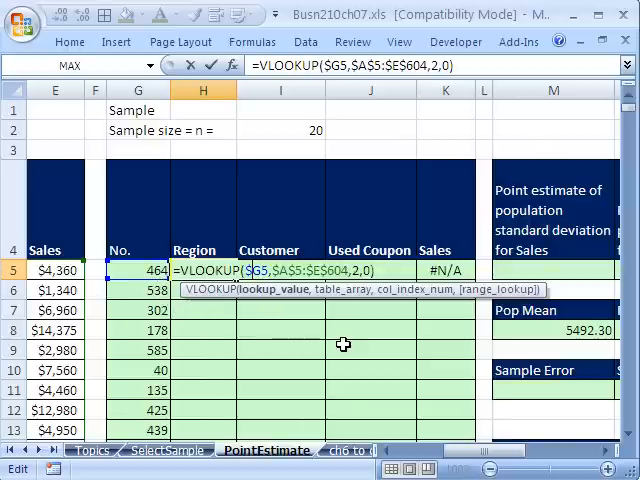
Step: Commit H5 and copy the Region lookup down to H7, checking the row reference adjusts
{"action": "key", "text": "ctrl+Return"}
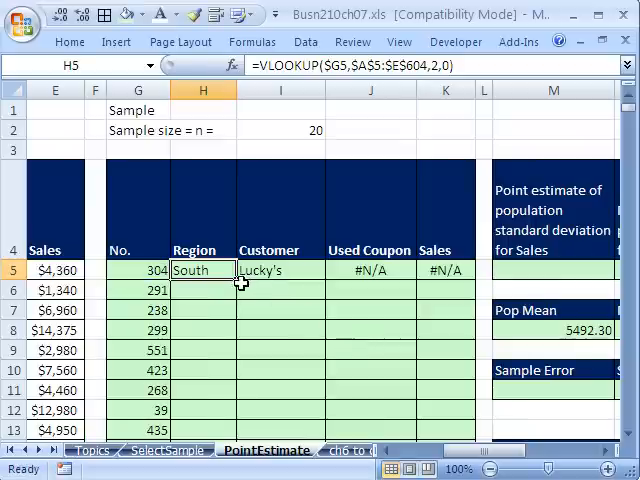
{"action": "left_click_drag", "start_coordinate": [237, 282], "coordinate": [237, 322]}
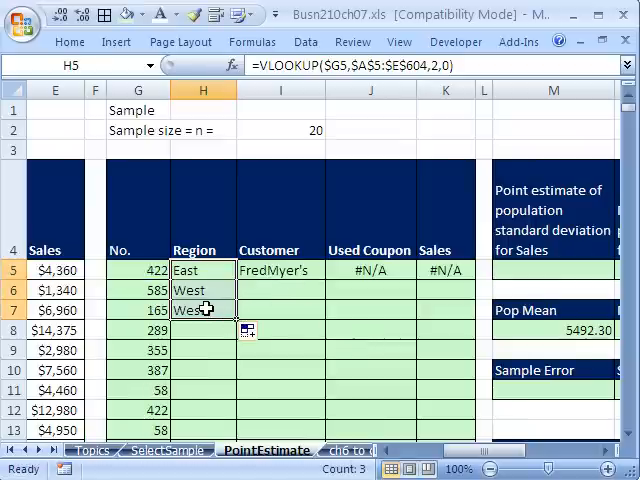
{"action": "key", "text": "F2"}
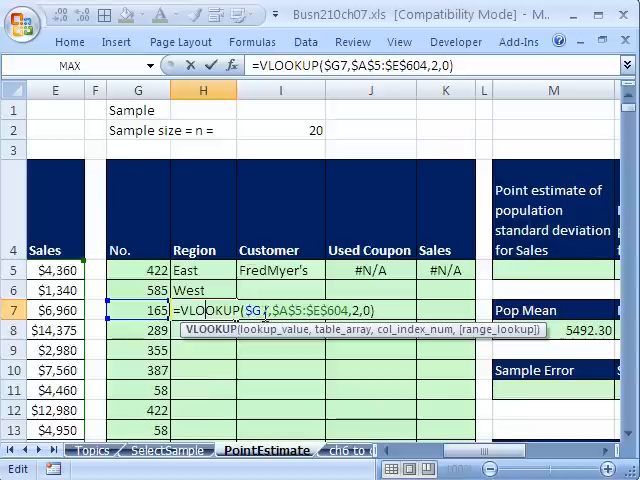
{"action": "key", "text": "Escape"}
Step: Copy the lookup across to K5 and inspect I5 and J5, which still return the region
{"action": "left_click_drag", "start_coordinate": [237, 282], "coordinate": [468, 274]}
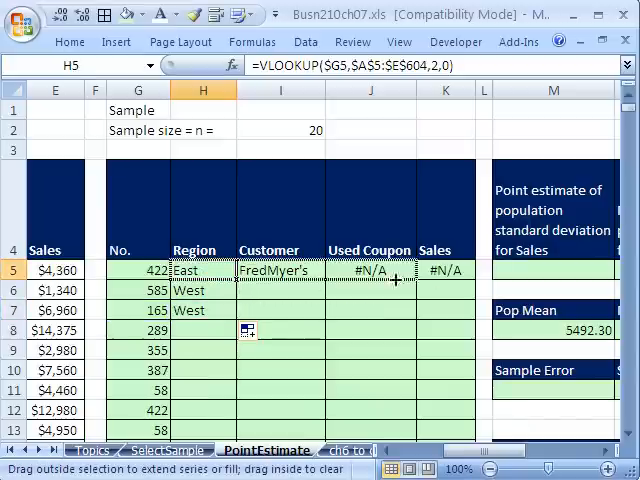
{"action": "double_click", "coordinate": [294, 272]}
{"action": "key", "text": "Return"}
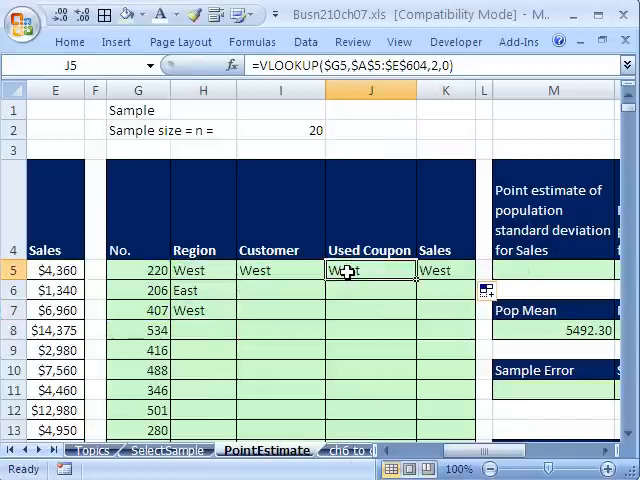
{"action": "double_click", "coordinate": [350, 272]}
{"action": "key", "text": "Return"}
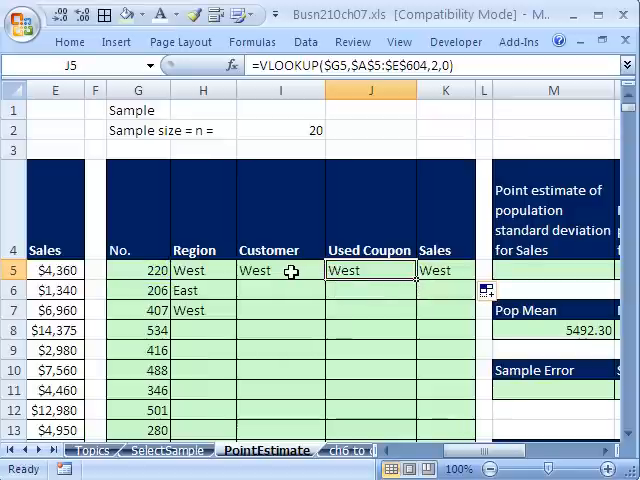
{"action": "double_click", "coordinate": [290, 272]}
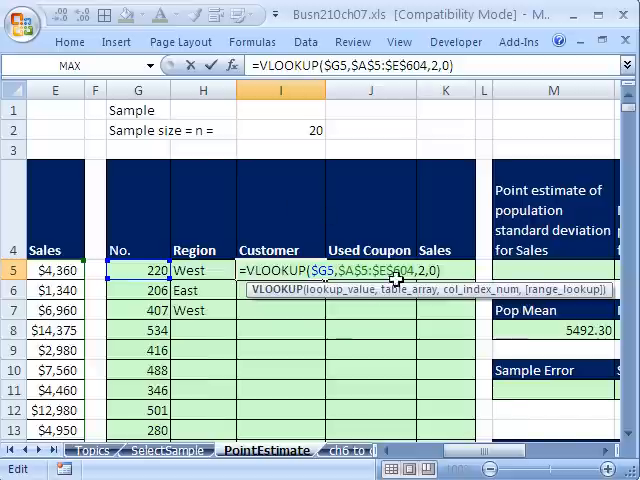
{"action": "type", "text": "3"}
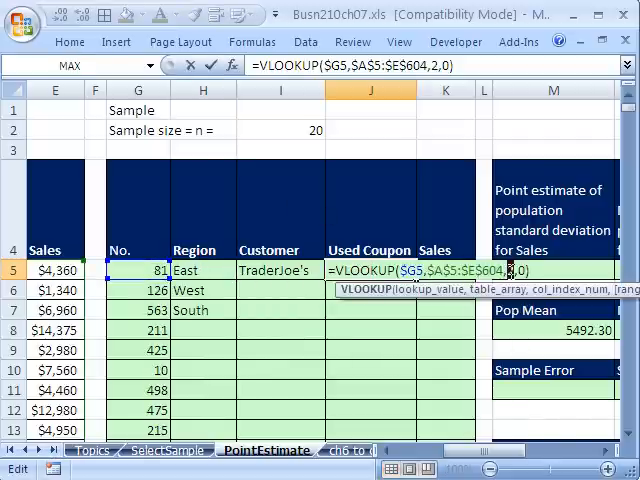
{"action": "type", "text": "4"}
Step: Change the column index to 3, 4 and 5 in I5, J5 and K5 for Customer, Coupon and Sales
{"action": "key", "text": "Tab"}
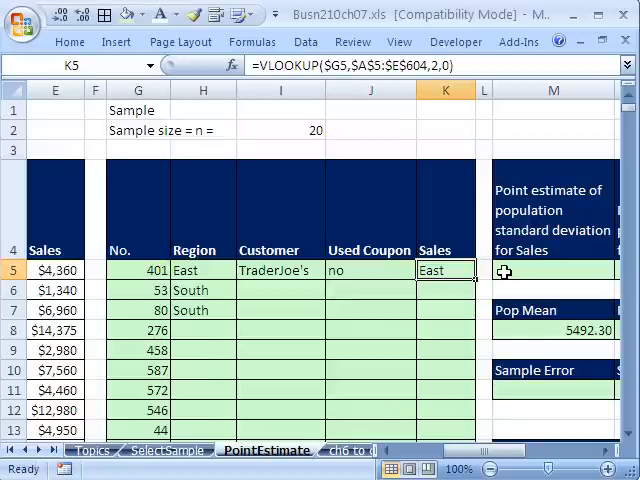
{"action": "key", "text": "F2"}
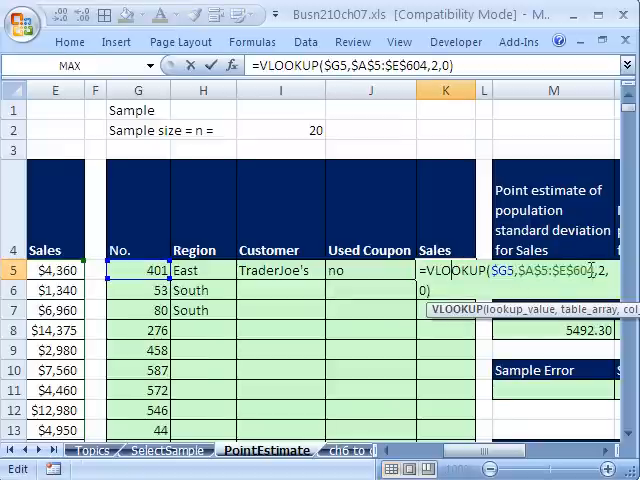
{"action": "type", "text": "5"}
{"action": "key", "text": "ctrl+Return"}
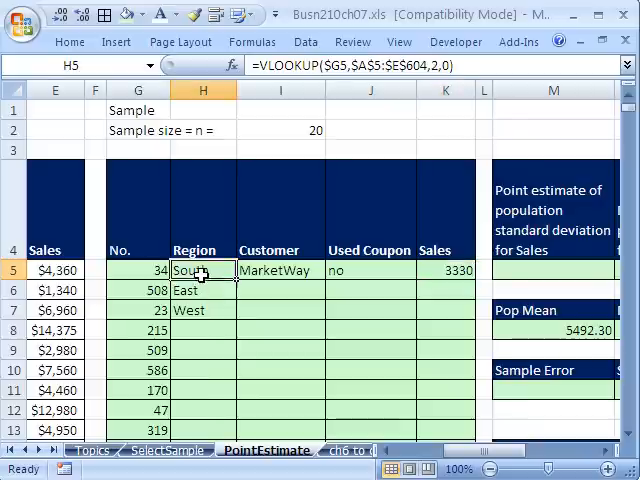
Step: Fill the four lookup formulas from row 7 down through row 24 for all 20 sample records
{"action": "mouse_move", "coordinate": [200, 272]}
{"action": "left_mouse_down"}
{"action": "mouse_move", "coordinate": [460, 272]}
{"action": "mouse_move", "coordinate": [475, 312]}
{"action": "left_mouse_up"}
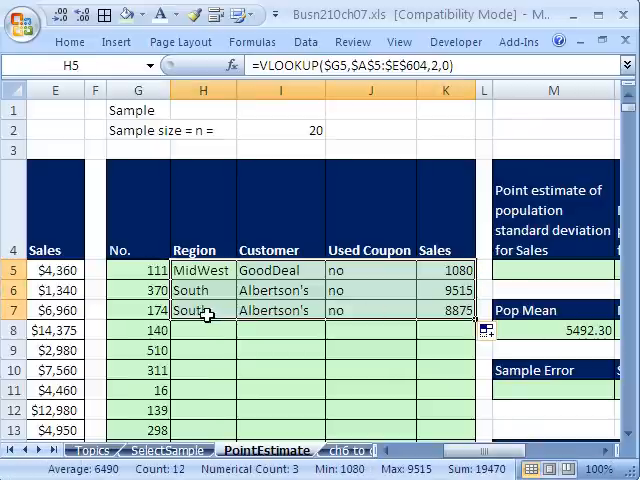
{"action": "left_click_drag", "start_coordinate": [203, 311], "coordinate": [445, 311]}
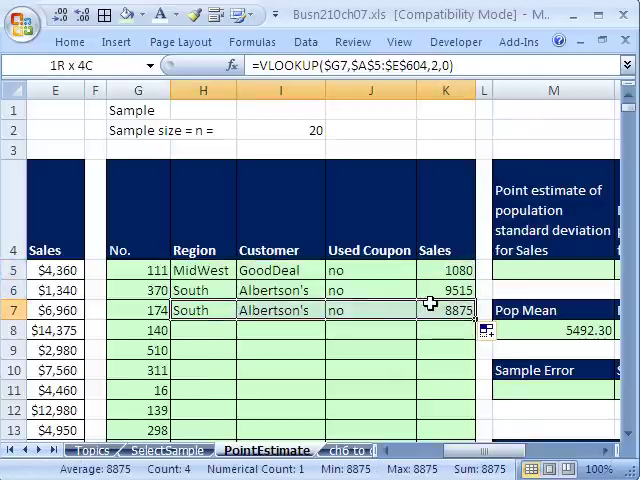
{"action": "double_click", "coordinate": [483, 325]}
{"action": "left_click", "coordinate": [388, 389]}
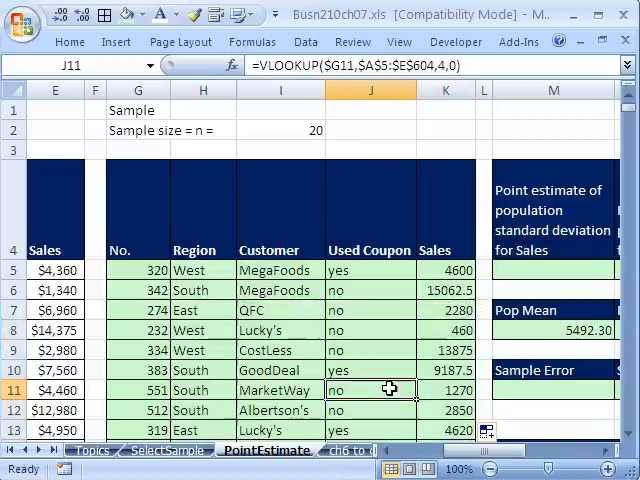
{"action": "scroll", "coordinate": [394, 361], "scroll_direction": "down", "scroll_amount": 2}
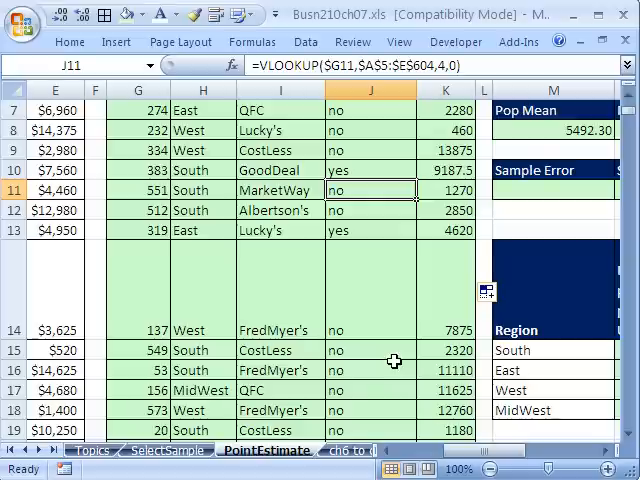
{"action": "scroll", "coordinate": [394, 361], "scroll_direction": "down", "scroll_amount": 2}
Step: Check the Sales formula in K24 and reopen the Region formula in H5 for review
{"action": "double_click", "coordinate": [446, 410]}
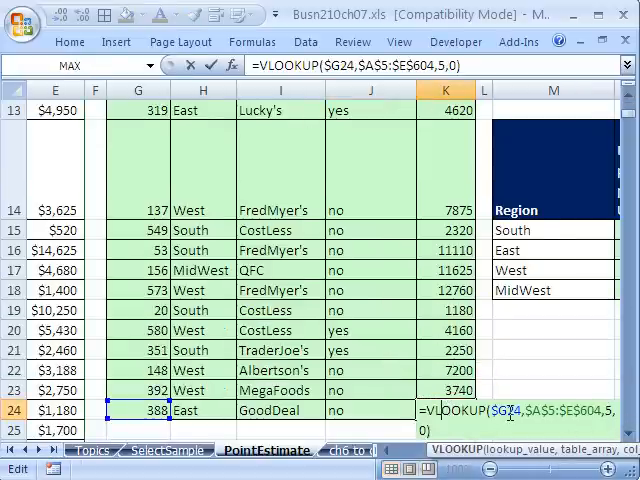
{"action": "key", "text": "ctrl+Return"}
{"action": "scroll", "coordinate": [300, 391], "scroll_direction": "up", "scroll_amount": 5}
{"action": "scroll", "coordinate": [300, 391], "scroll_direction": "up", "scroll_amount": 4}
{"action": "double_click", "coordinate": [200, 212]}
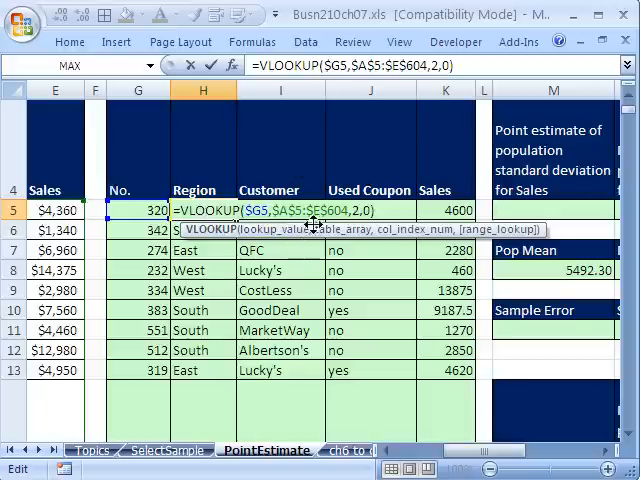
{"action": "key", "text": "Tab"}
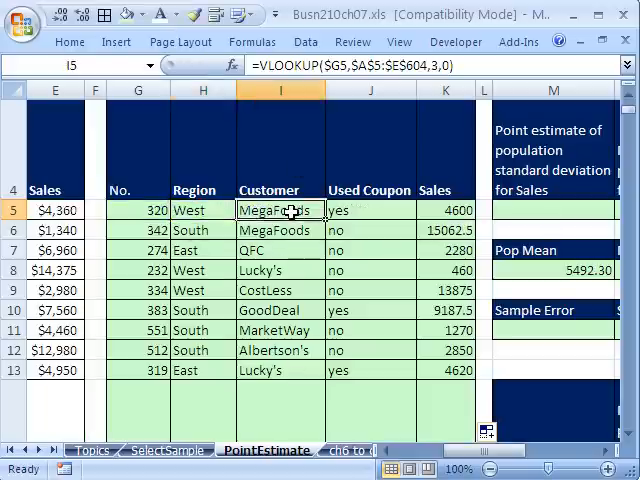
{"action": "key", "text": "F2"}
{"action": "key", "text": "Escape"}
{"action": "left_click", "coordinate": [360, 213]}
{"action": "key", "text": "F2"}
{"action": "key", "text": "Escape"}
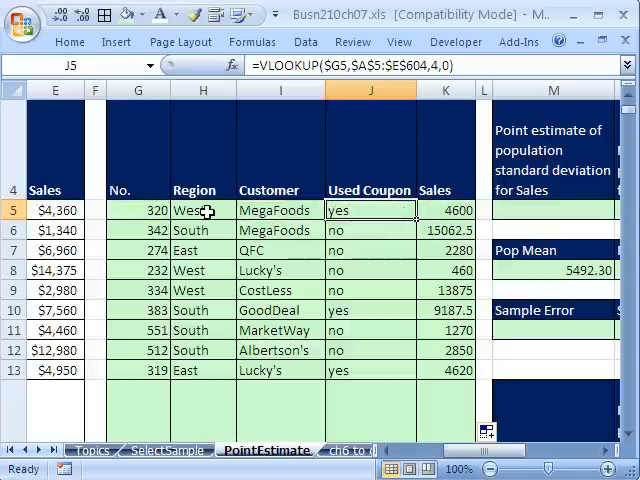
{"action": "left_click", "coordinate": [207, 212]}
{"action": "key", "text": "F2"}
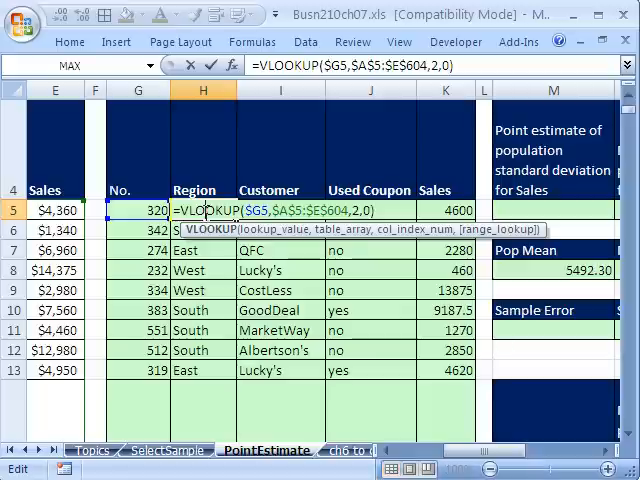
{"action": "double_click", "coordinate": [355, 210]}
{"action": "key", "text": "ctrl+Return"}
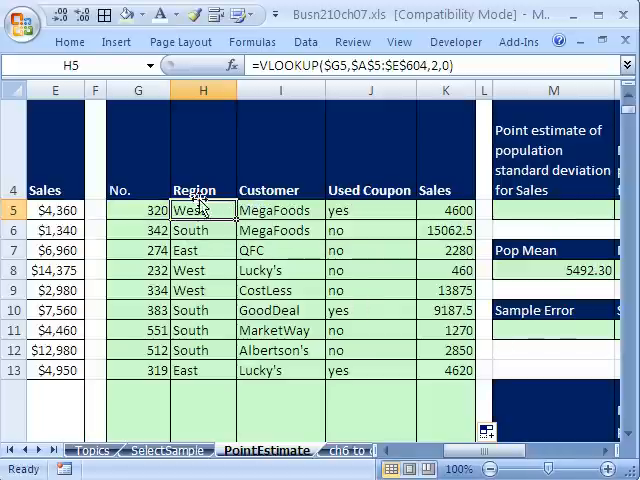
{"action": "scroll", "coordinate": [420, 335], "scroll_direction": "up", "scroll_amount": 1, "text": "ctrl"}
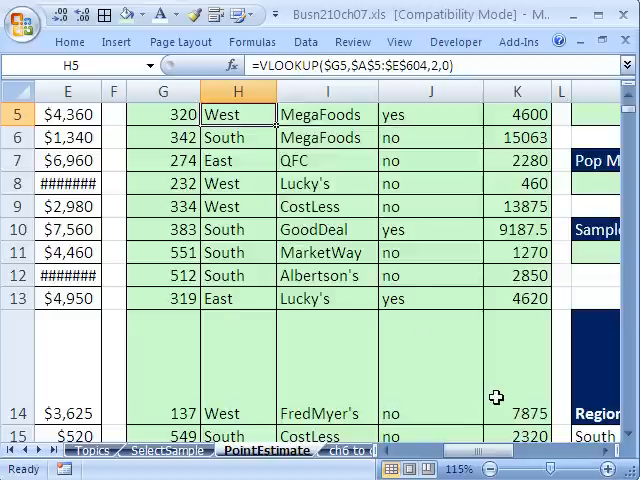
{"action": "scroll", "coordinate": [495, 390], "scroll_direction": "up", "scroll_amount": 3}
{"action": "scroll", "coordinate": [604, 458], "scroll_direction": "right", "scroll_amount": 1}
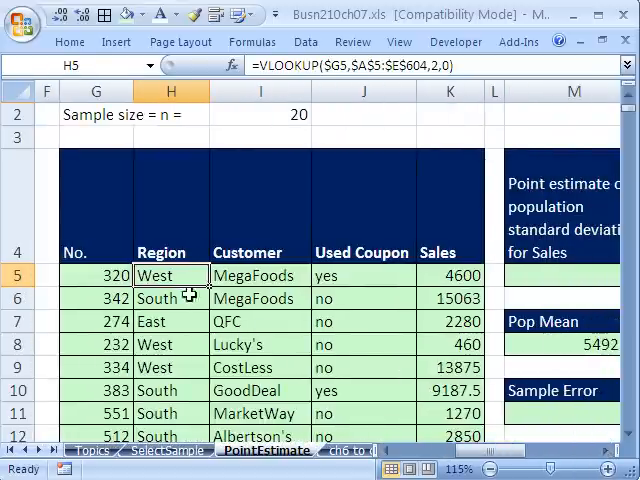
Step: Replace H5's fixed column index with COLUMNS($G5:H5) so it counts across automatically
{"action": "double_click", "coordinate": [175, 277]}
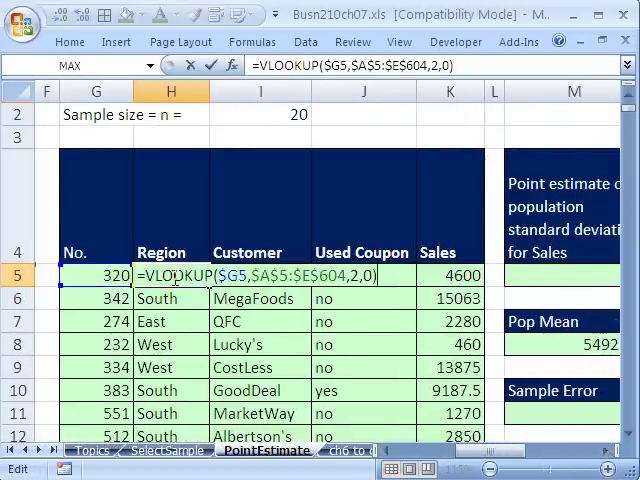
{"action": "double_click", "coordinate": [354, 276]}
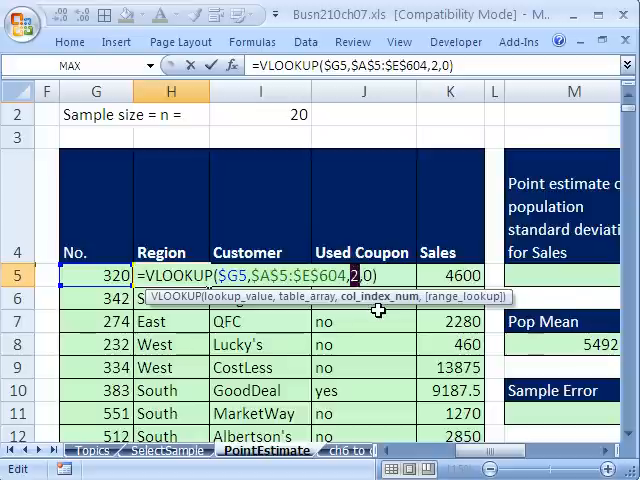
{"action": "type", "text": "columns("}
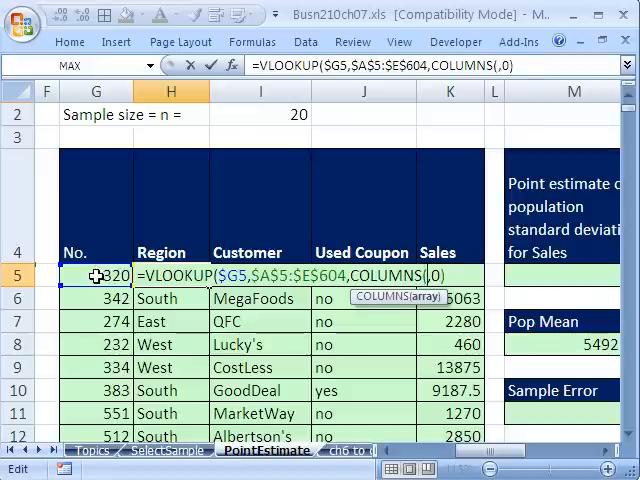
{"action": "left_click_drag", "start_coordinate": [96, 276], "coordinate": [142, 276]}
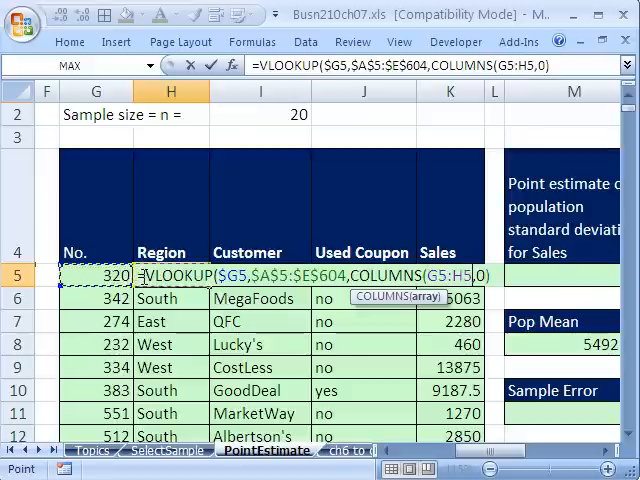
{"action": "double_click", "coordinate": [437, 276]}
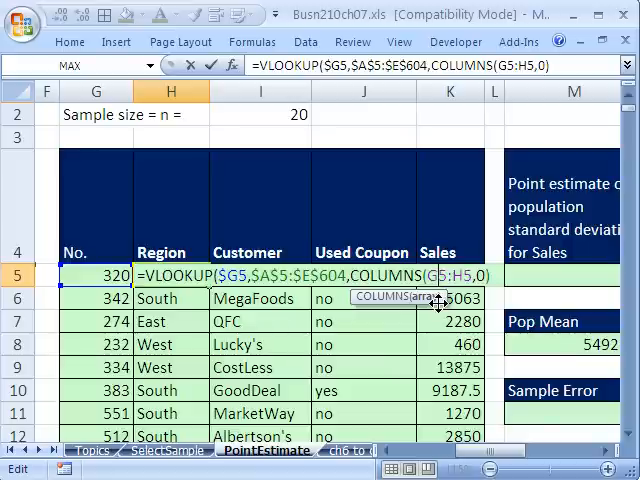
{"action": "key", "text": "F4"}
{"action": "key", "text": "F4"}
{"action": "key", "text": "F4"}
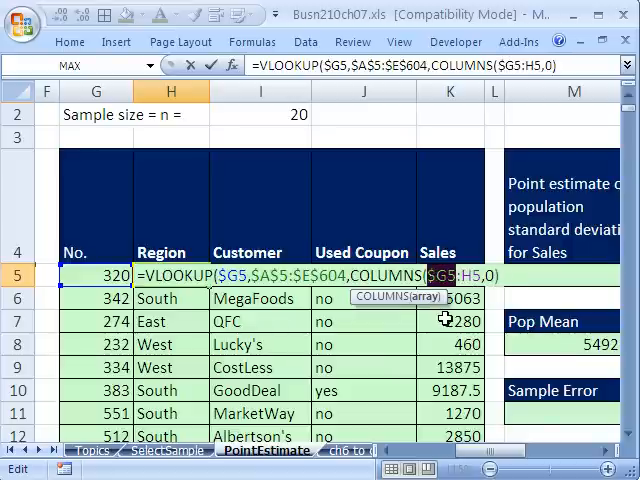
{"action": "key", "text": "Right"}
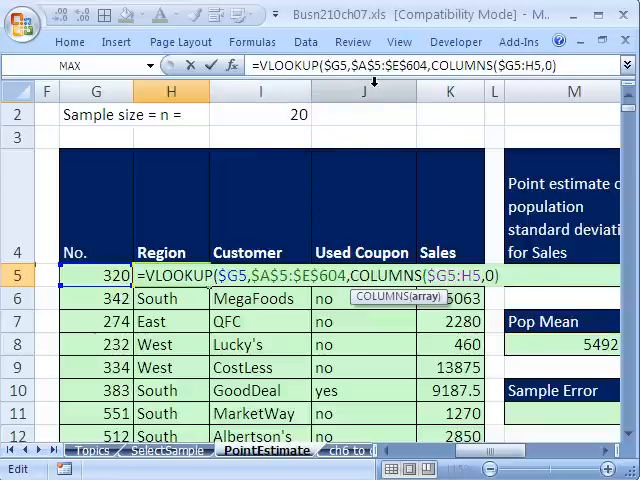
Step: Resolve the too-many-arguments error and enter the corrected COLUMNS-based VLOOKUP in H5
{"action": "key", "text": "Return"}
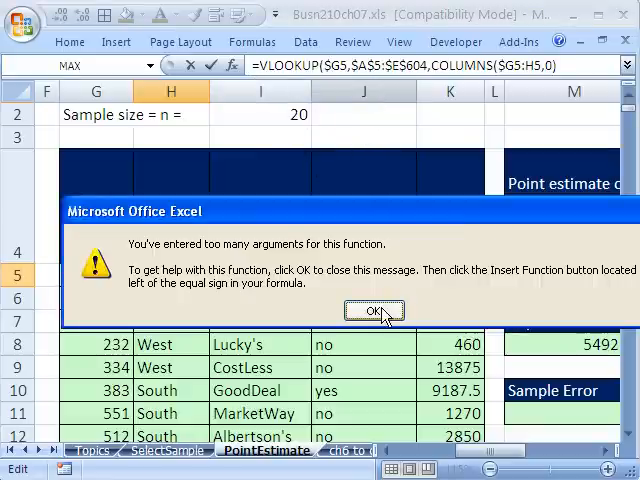
{"action": "left_click", "coordinate": [375, 311]}
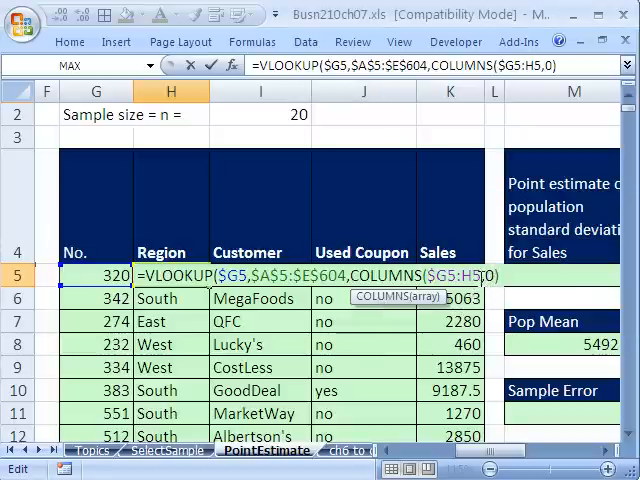
{"action": "type", "text": ")"}
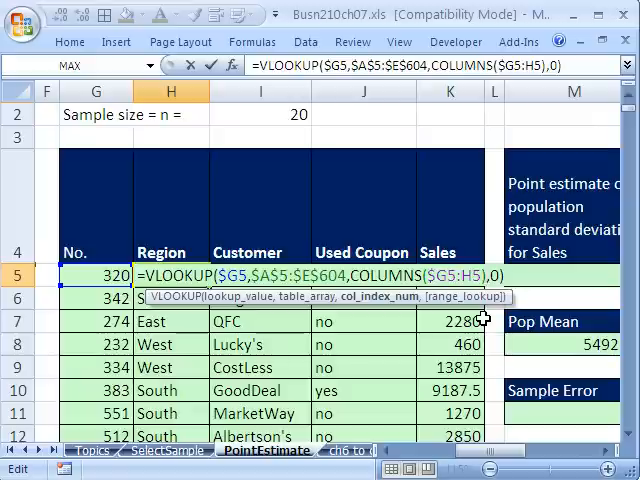
{"action": "left_click_drag", "start_coordinate": [352, 275], "coordinate": [484, 278]}
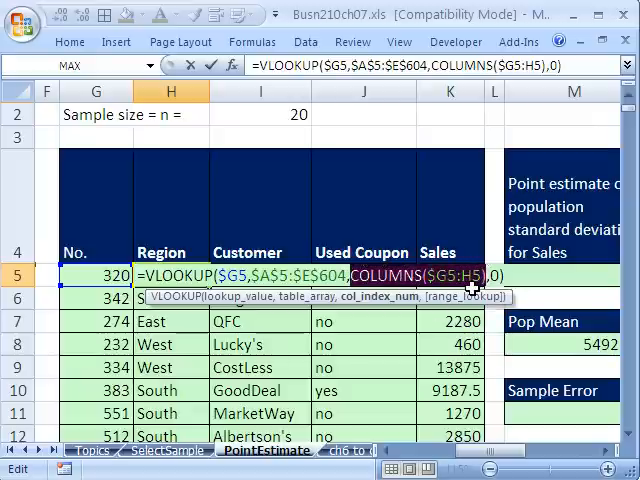
{"action": "type", "text": "2"}
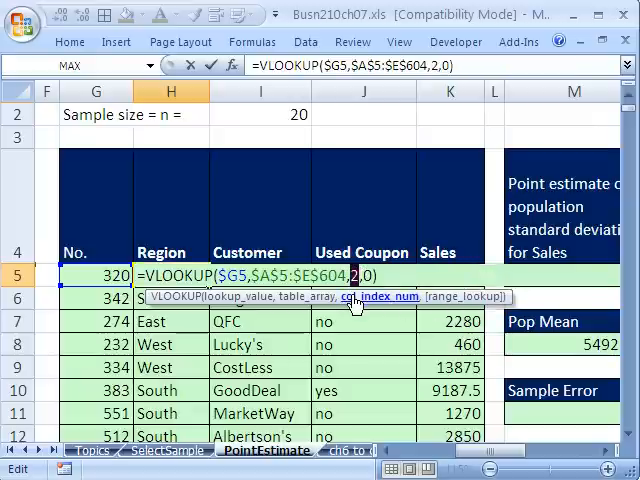
{"action": "key", "text": "ctrl+z"}
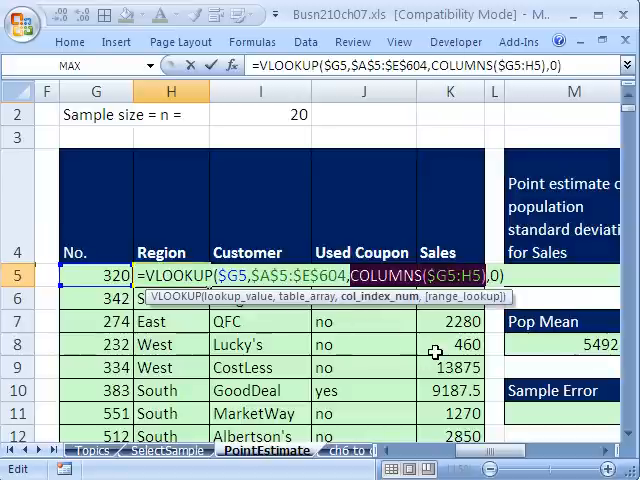
{"action": "key", "text": "ctrl+Return"}
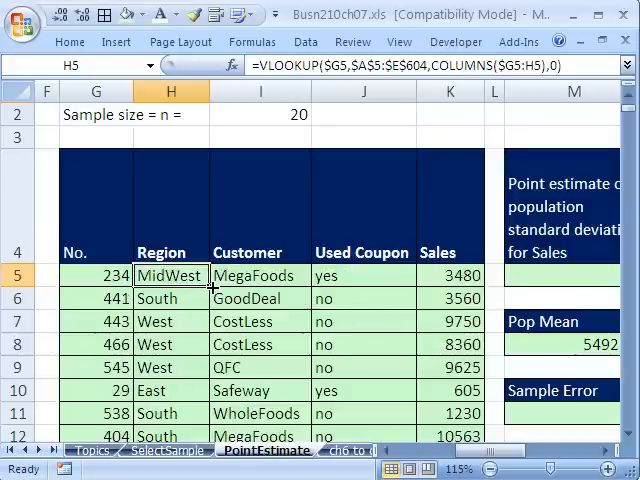
Step: Copy the corrected lookup across to column K and down all 20 sample rows
{"action": "left_click_drag", "start_coordinate": [210, 287], "coordinate": [484, 287]}
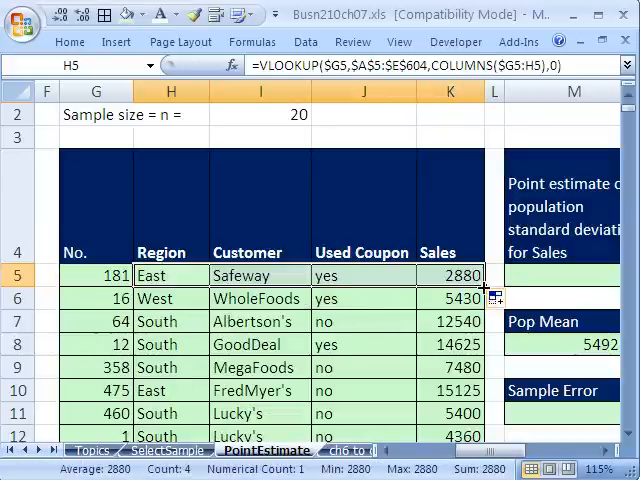
{"action": "double_click", "coordinate": [484, 287]}
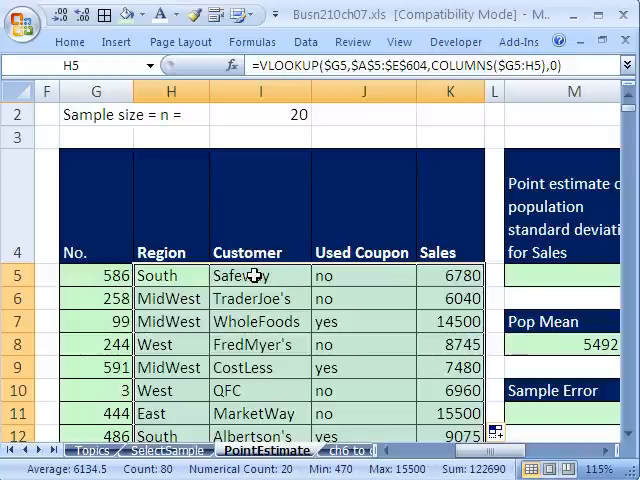
{"action": "left_click", "coordinate": [252, 277]}
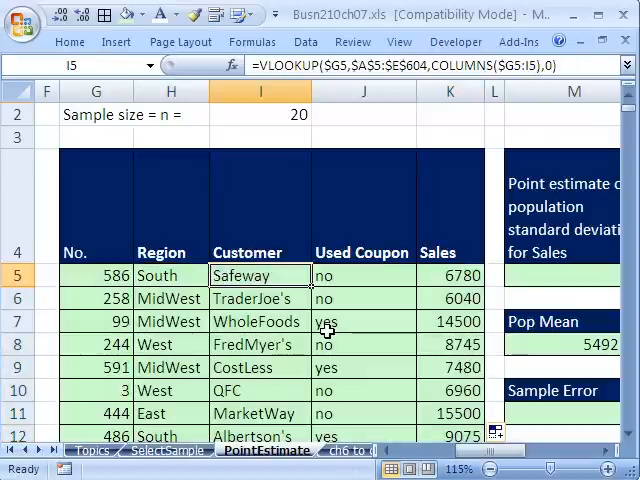
{"action": "key", "text": "F2"}
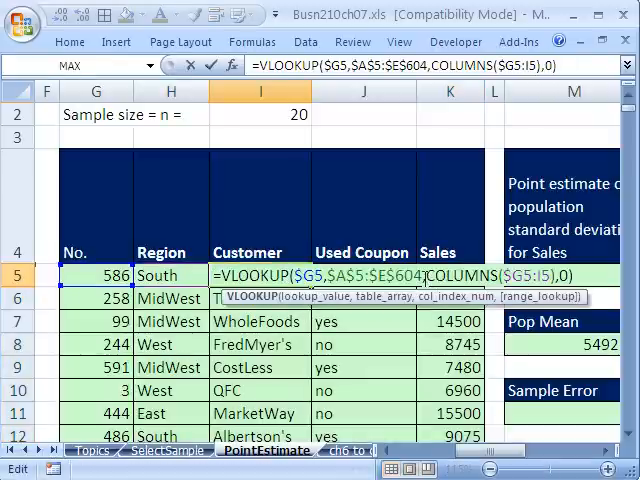
{"action": "mouse_move", "coordinate": [427, 278]}
{"action": "left_mouse_down"}
{"action": "mouse_move", "coordinate": [543, 278]}
{"action": "mouse_move", "coordinate": [437, 278]}
{"action": "left_mouse_up"}
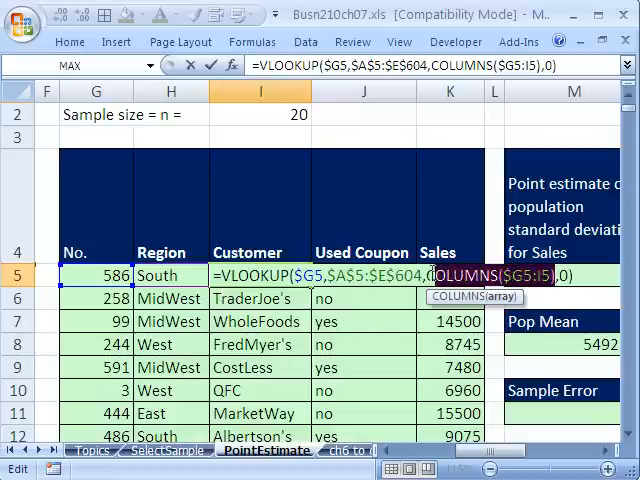
{"action": "key", "text": "F9"}
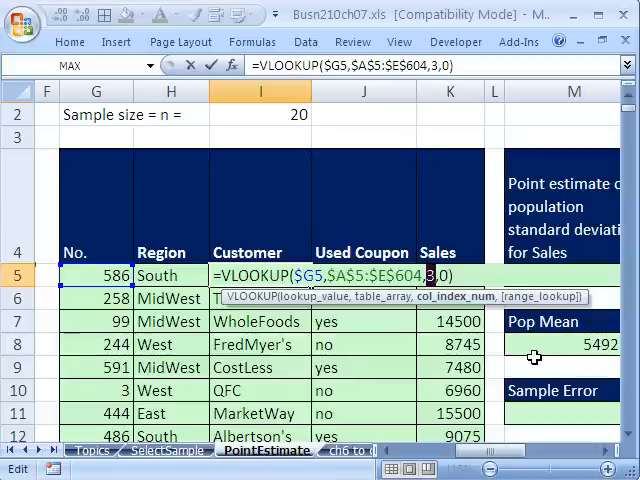
{"action": "key", "text": "Escape"}
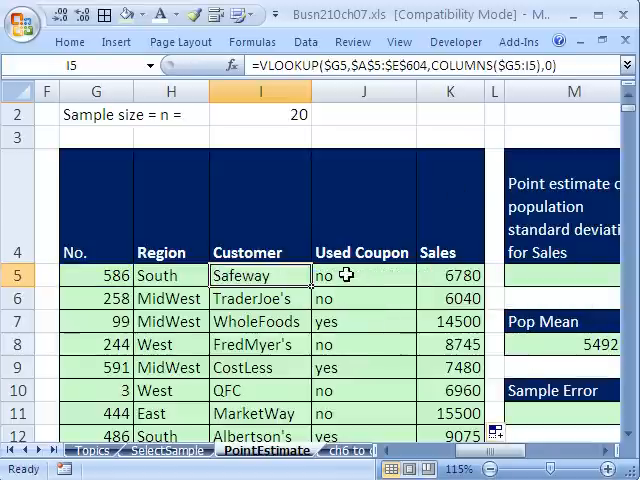
{"action": "double_click", "coordinate": [346, 275]}
{"action": "left_click_drag", "start_coordinate": [530, 276], "coordinate": [368, 299]}
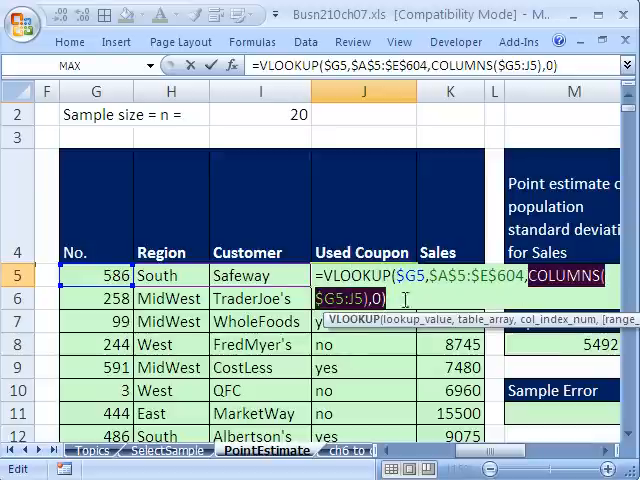
{"action": "key", "text": "F9"}
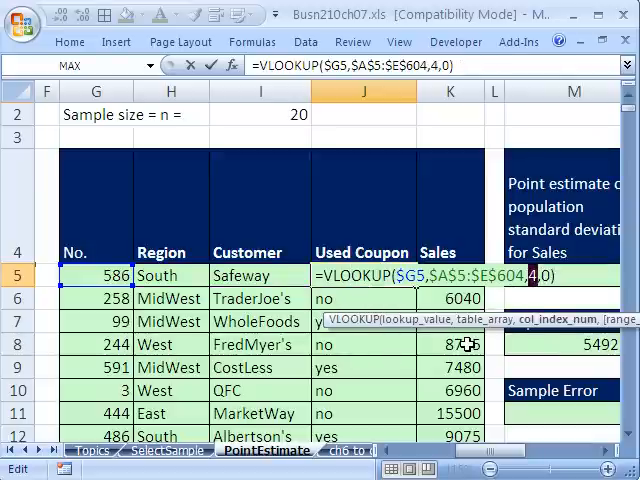
{"action": "key", "text": "Escape"}
{"action": "left_click", "coordinate": [452, 276]}
{"action": "key", "text": "F2"}
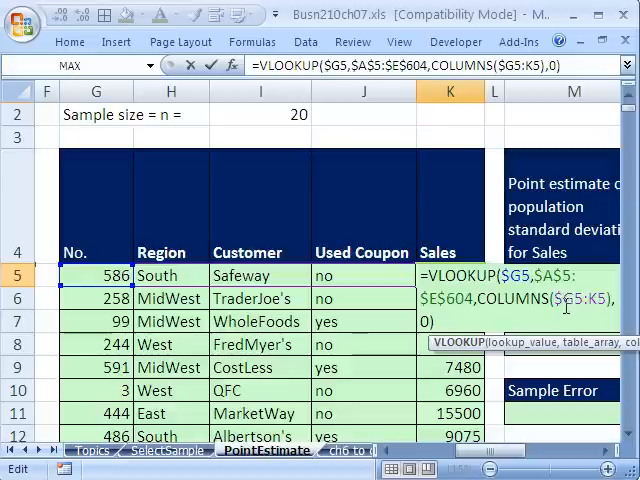
{"action": "left_click_drag", "start_coordinate": [478, 298], "coordinate": [611, 298]}
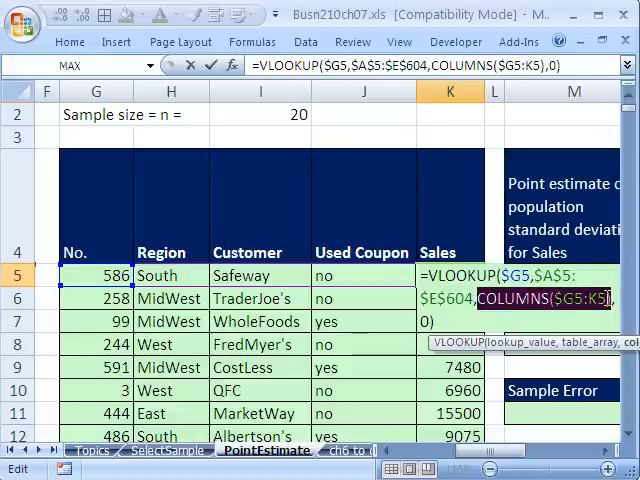
{"action": "key", "text": "F9"}
{"action": "key", "text": "Escape"}
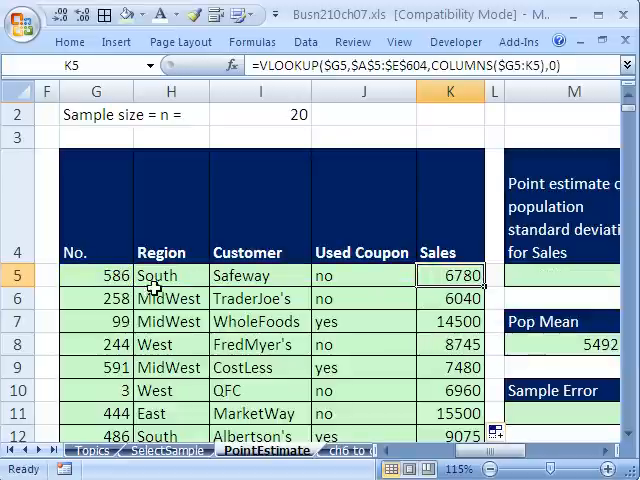
{"action": "left_click", "coordinate": [152, 286]}
{"action": "key", "text": "F2"}
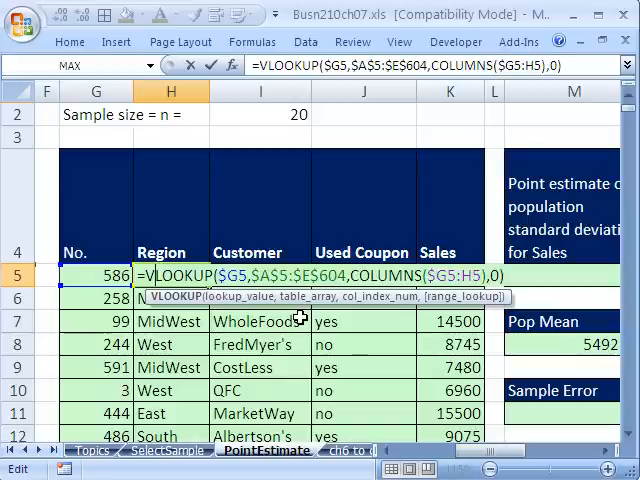
{"action": "key", "text": "ctrl+Return"}
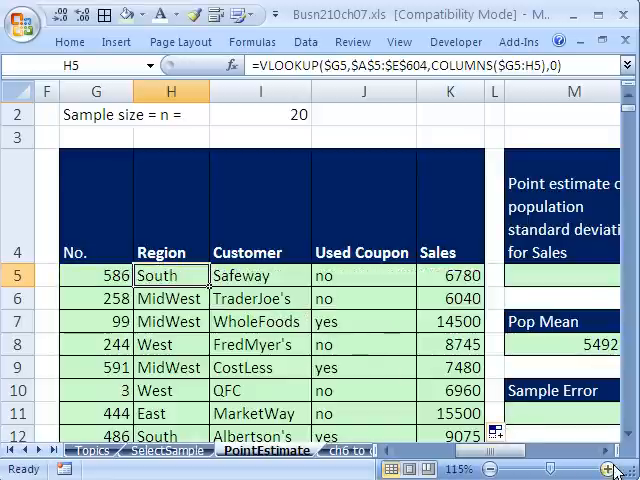
{"action": "left_click", "coordinate": [168, 450]}
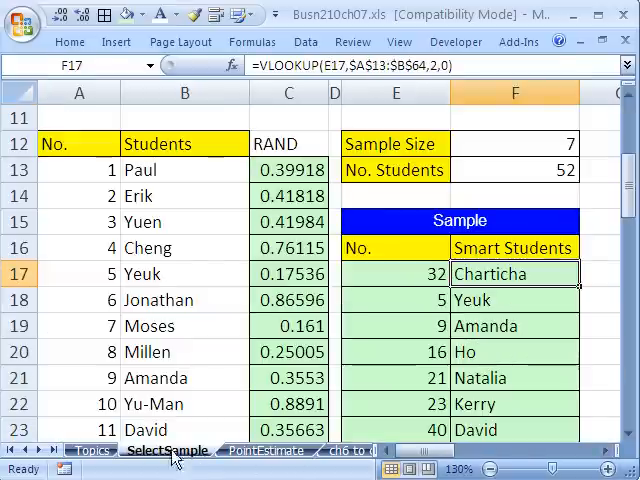
{"action": "double_click", "coordinate": [477, 275]}
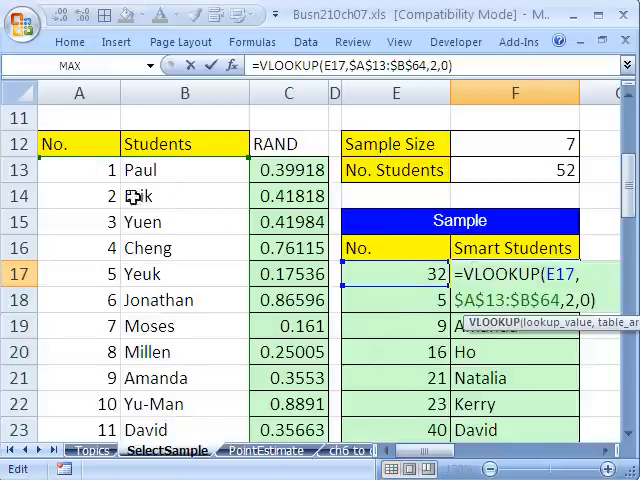
{"action": "key", "text": "Return"}
{"action": "left_click", "coordinate": [266, 450]}
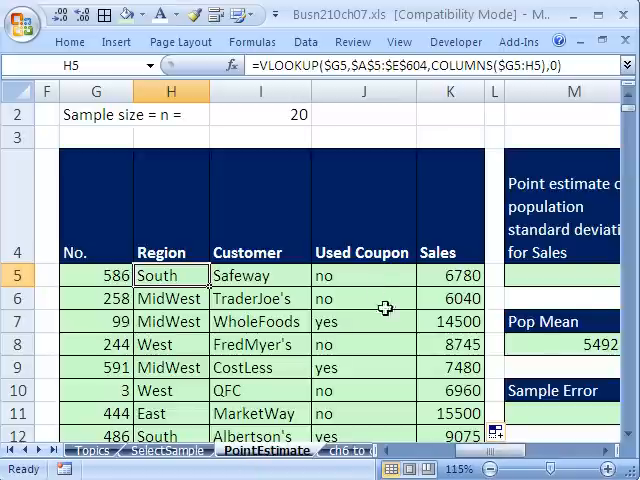
{"action": "key", "text": "F2"}
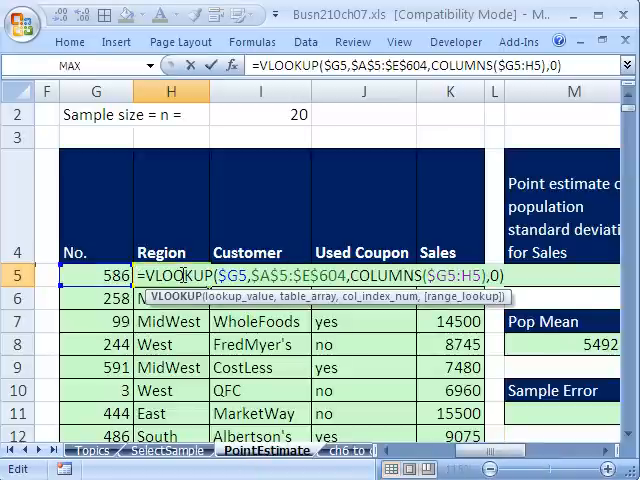
{"action": "key", "text": "Escape"}
{"action": "left_click_drag", "start_coordinate": [490, 465], "coordinate": [550, 465]}
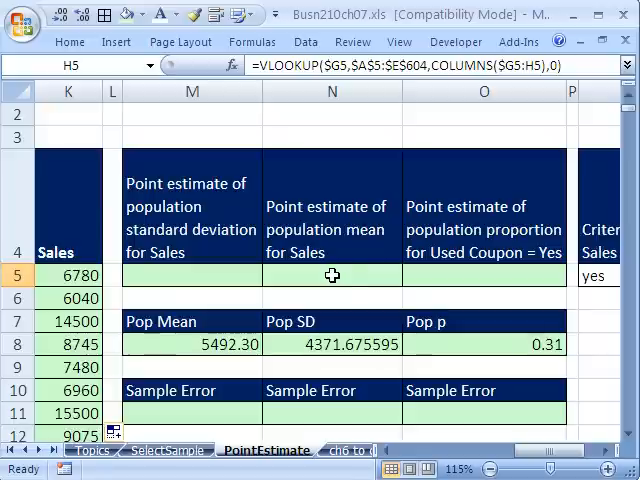
Step: Compute the sample mean in N5 as =AVERAGE($K$5:$K$24), giving 5581.25
{"action": "left_click", "coordinate": [332, 275]}
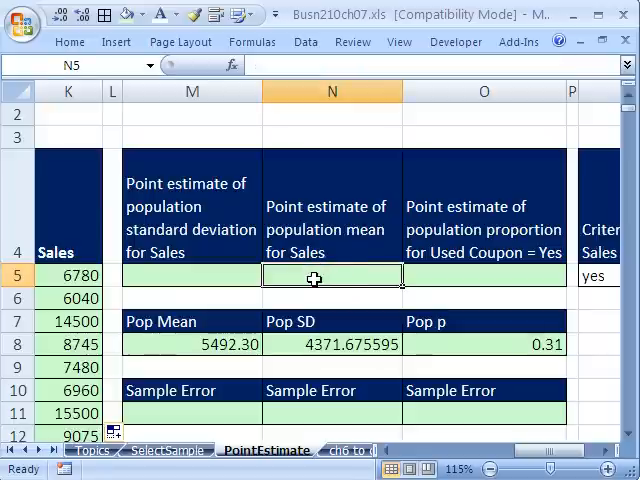
{"action": "type", "text": "=average("}
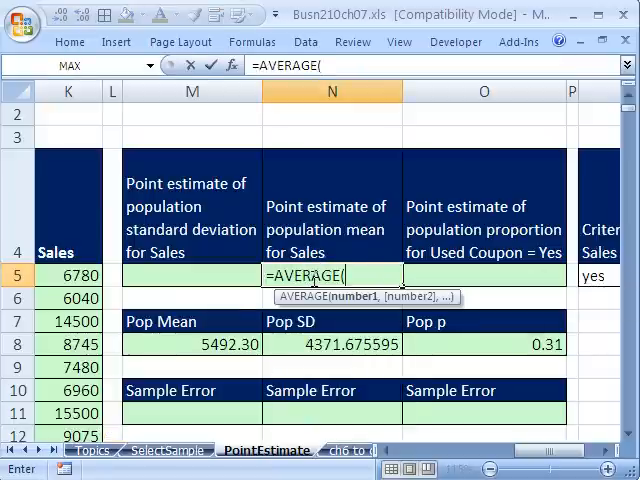
{"action": "left_click_drag", "start_coordinate": [555, 450], "coordinate": [516, 454]}
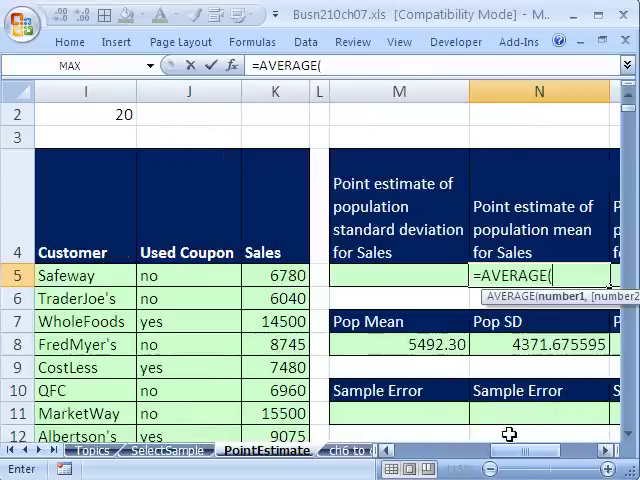
{"action": "left_click", "coordinate": [275, 276]}
{"action": "key", "text": "ctrl+shift+Down"}
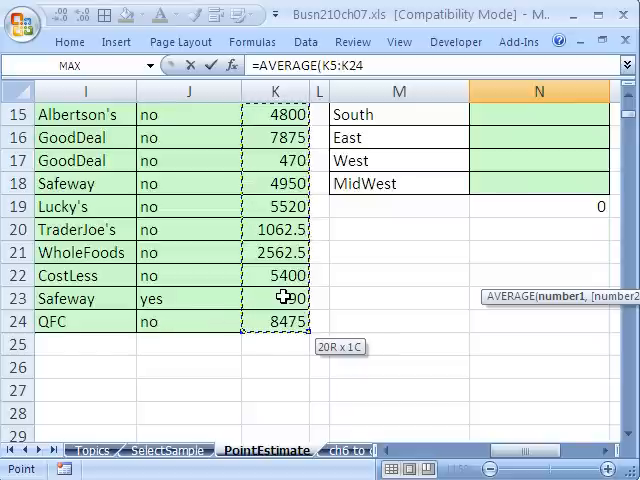
{"action": "key", "text": "F4"}
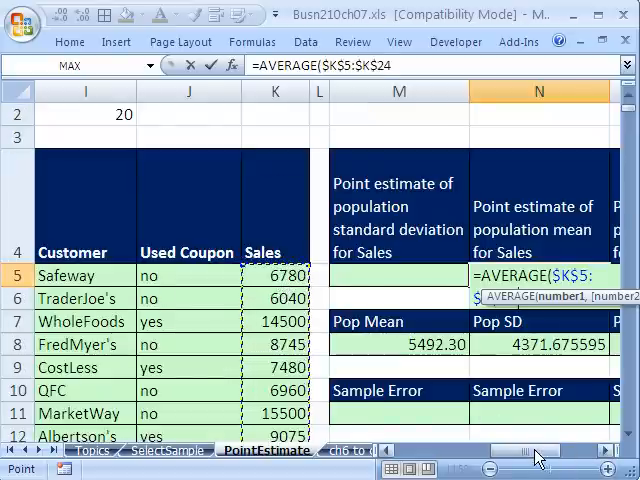
{"action": "left_click_drag", "start_coordinate": [535, 454], "coordinate": [557, 457]}
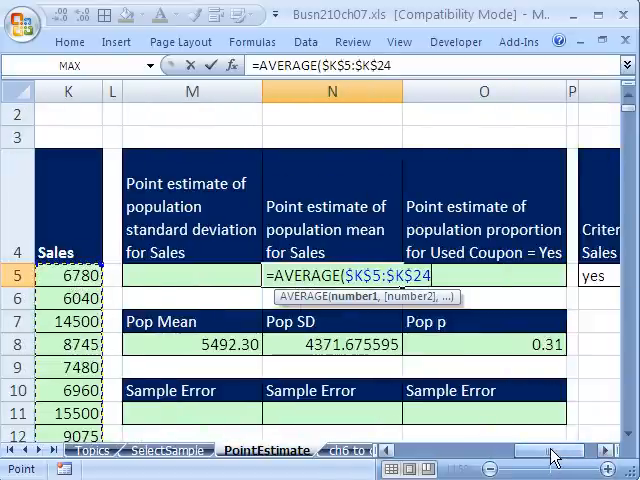
{"action": "key", "text": "Return"}
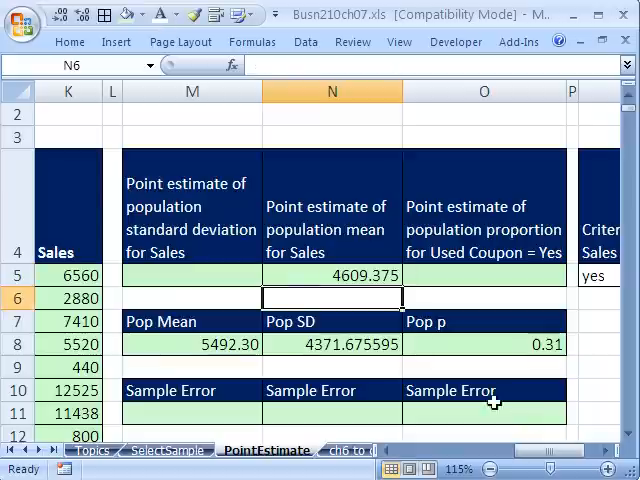
Step: Compute the sample standard deviation in M5 as =STDEV($K$5:$K$24), giving $3,816
{"action": "left_click", "coordinate": [218, 280]}
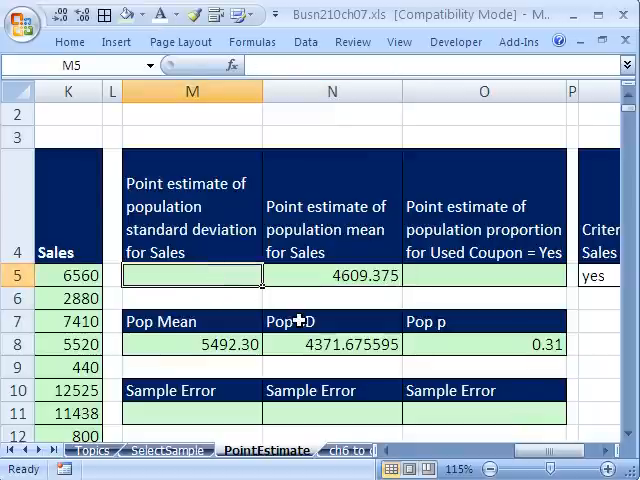
{"action": "type", "text": "=stdev"}
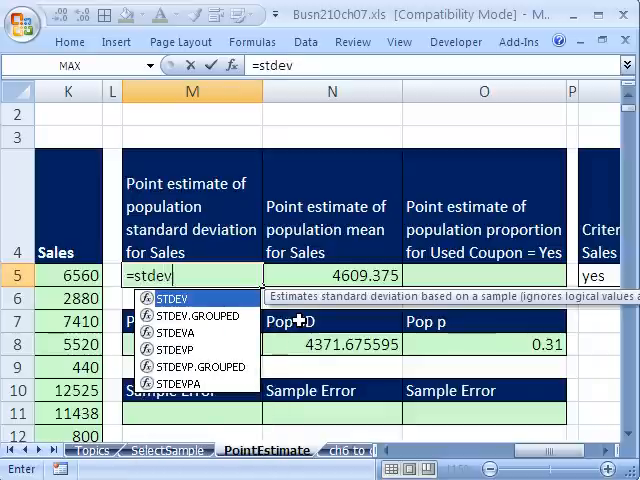
{"action": "key", "text": "Tab"}
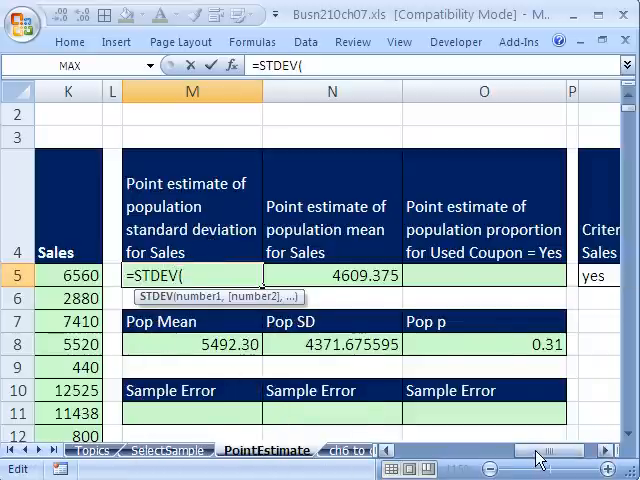
{"action": "left_click_drag", "start_coordinate": [538, 458], "coordinate": [492, 458]}
{"action": "key", "text": "Return"}
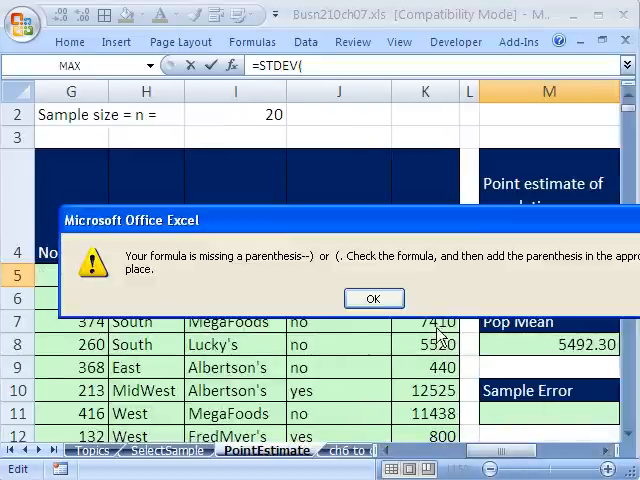
{"action": "left_click", "coordinate": [373, 298]}
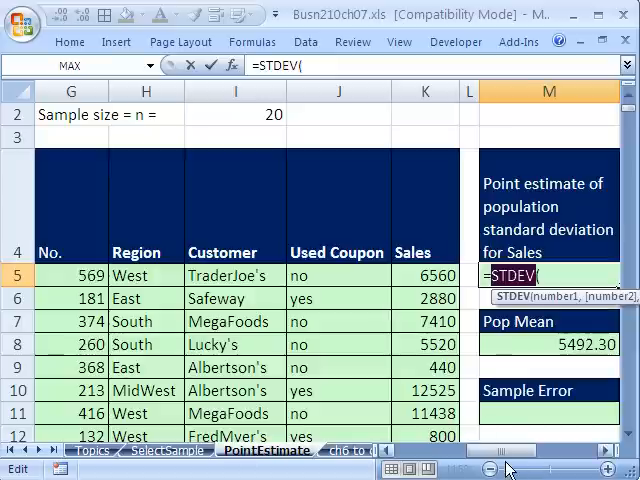
{"action": "left_click_drag", "start_coordinate": [508, 458], "coordinate": [525, 458]}
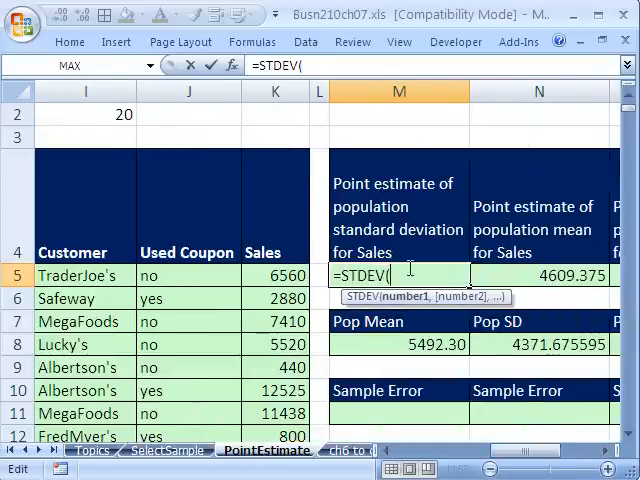
{"action": "left_click", "coordinate": [276, 276]}
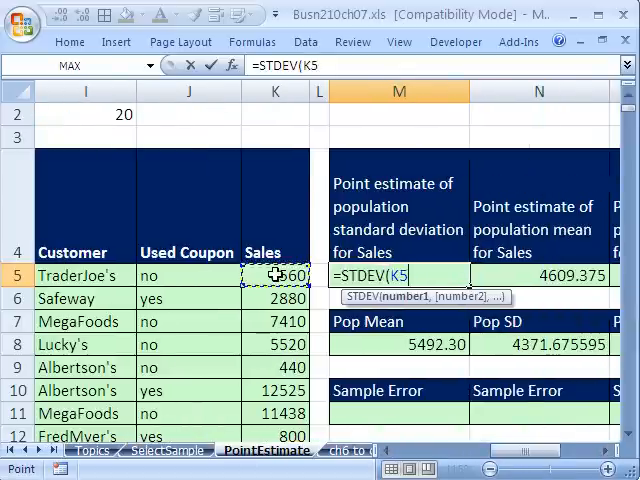
{"action": "key", "text": "ctrl+shift+Down"}
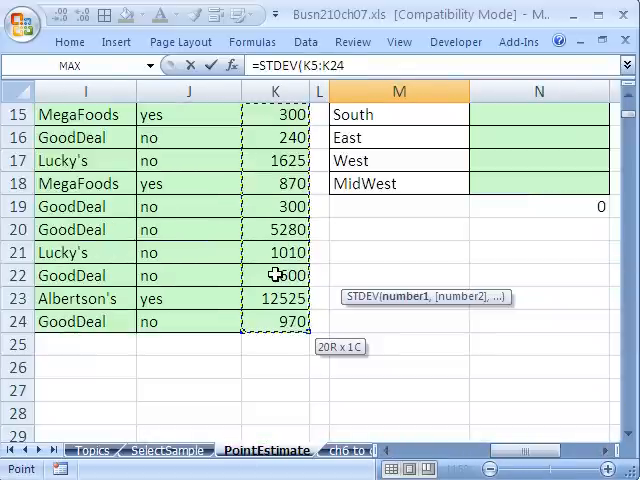
{"action": "key", "text": "F4"}
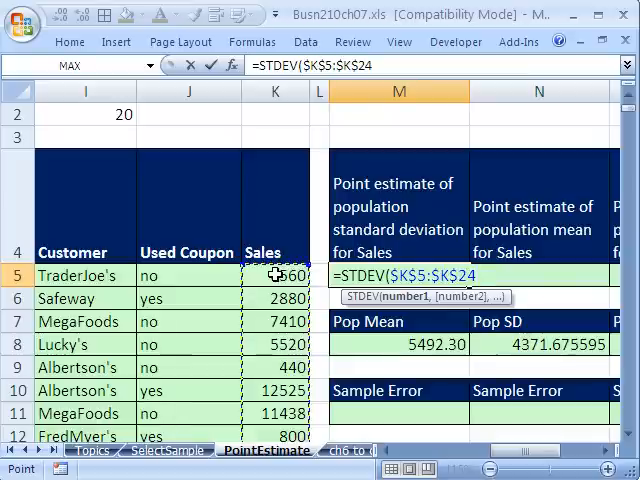
{"action": "key", "text": "Return"}
{"action": "mouse_move", "coordinate": [520, 468]}
{"action": "left_mouse_down"}
{"action": "mouse_move", "coordinate": [559, 461]}
{"action": "mouse_move", "coordinate": [566, 453]}
{"action": "left_mouse_up"}
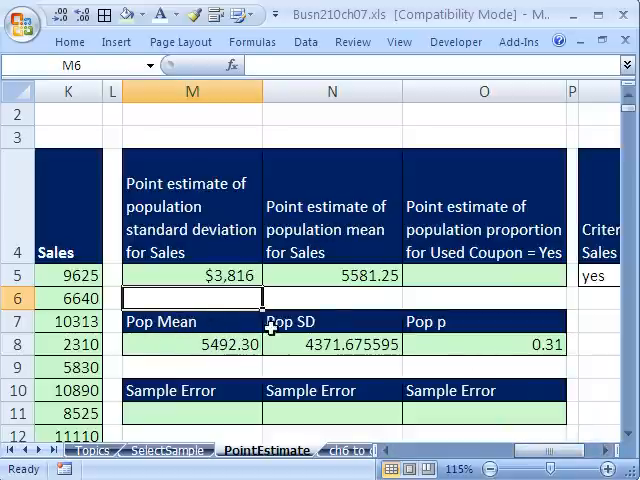
Step: Shift-drag the mean estimate heading and value into column M ahead of the standard deviation
{"action": "left_click_drag", "start_coordinate": [306, 196], "coordinate": [313, 265]}
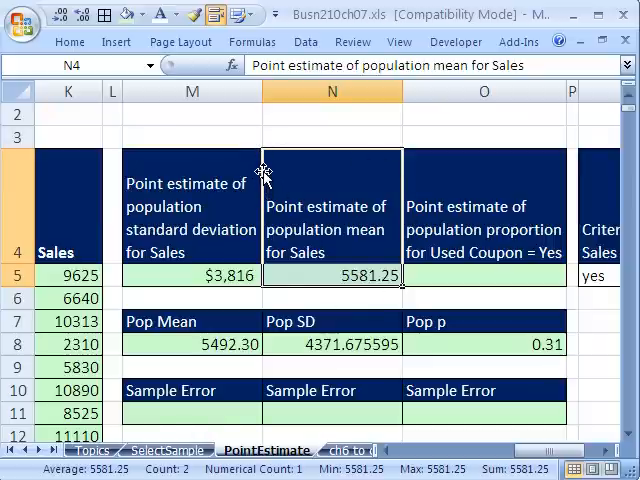
{"action": "left_click_drag", "start_coordinate": [268, 180], "coordinate": [330, 183]}
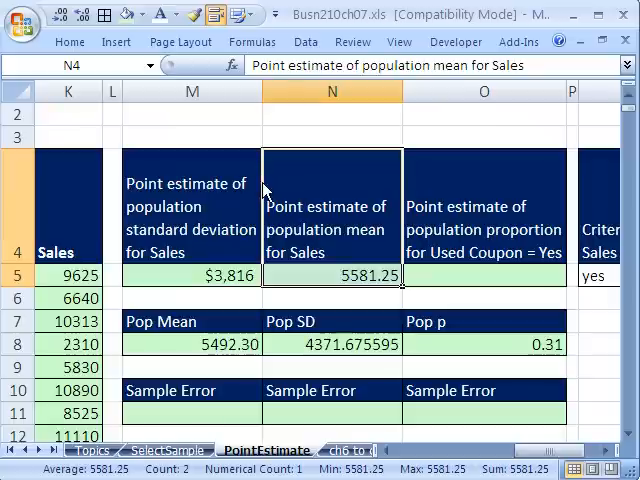
{"action": "left_click_drag", "start_coordinate": [266, 189], "coordinate": [326, 137]}
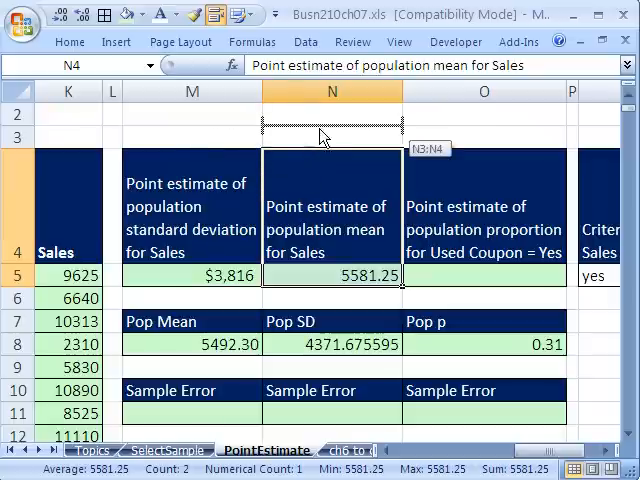
{"action": "mouse_move", "coordinate": [326, 137]}
{"action": "left_mouse_down"}
{"action": "mouse_move", "coordinate": [180, 175]}
{"action": "mouse_move", "coordinate": [118, 235]}
{"action": "mouse_move", "coordinate": [127, 245]}
{"action": "left_mouse_up"}
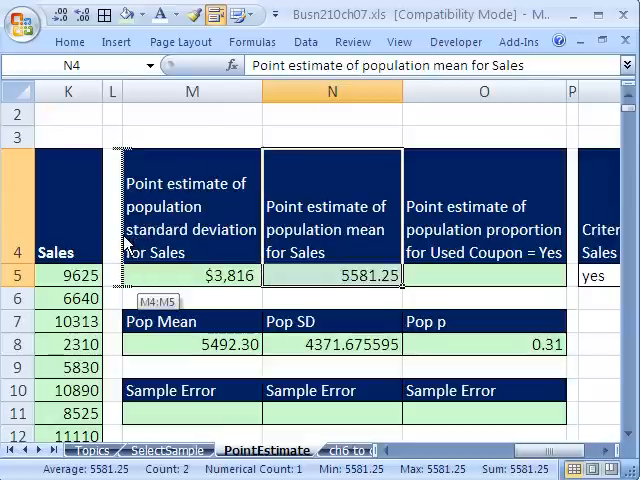
{"action": "left_click_drag", "start_coordinate": [127, 245], "coordinate": [125, 240]}
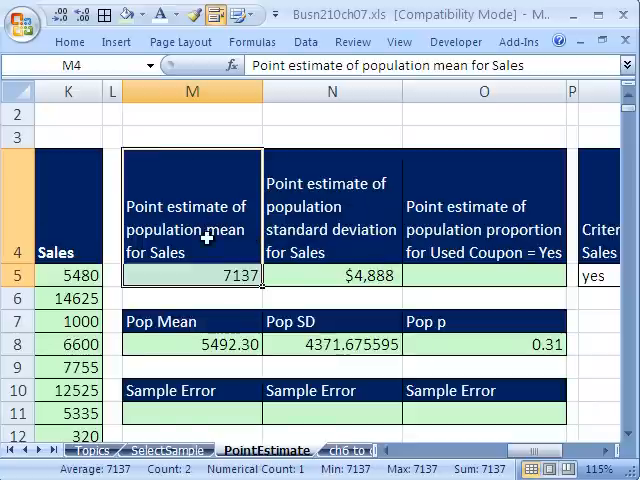
Step: Confirm the population AVERAGE and STDEVP formulas and redraw the sample several times with F9
{"action": "left_click", "coordinate": [205, 335]}
{"action": "left_click", "coordinate": [330, 192]}
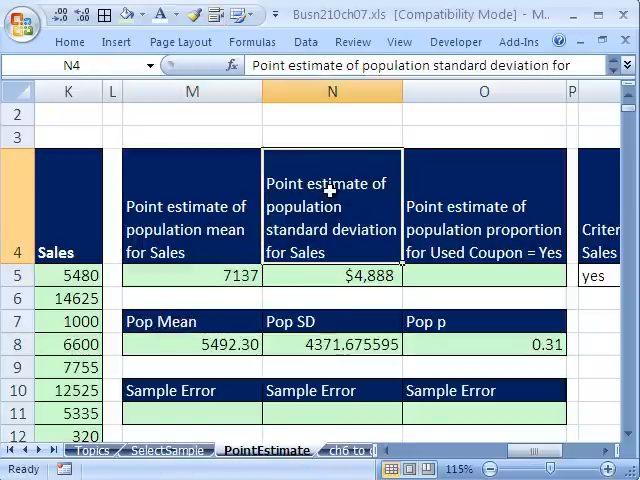
{"action": "left_click", "coordinate": [362, 344]}
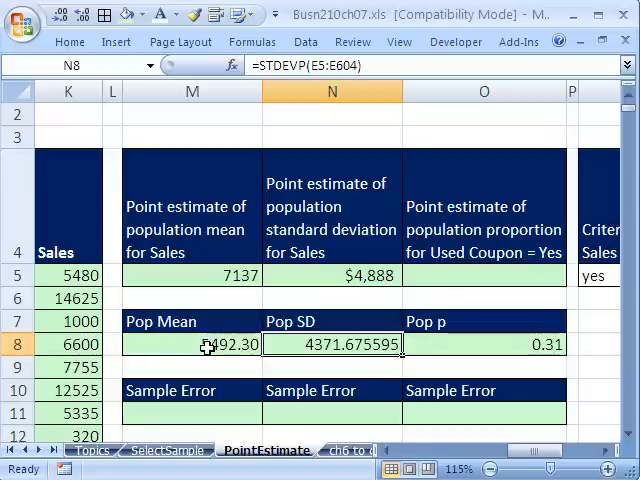
{"action": "key", "text": "F9"}
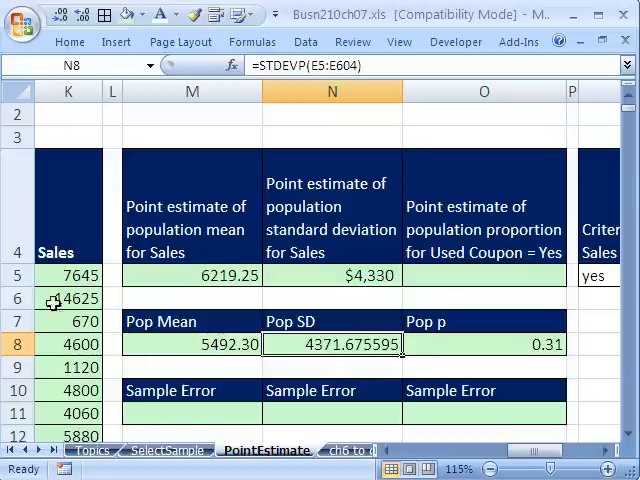
{"action": "key", "text": "F9"}
{"action": "key", "text": "F9"}
{"action": "key", "text": "F9"}
{"action": "key", "text": "F9"}
{"action": "double_click", "coordinate": [204, 345]}
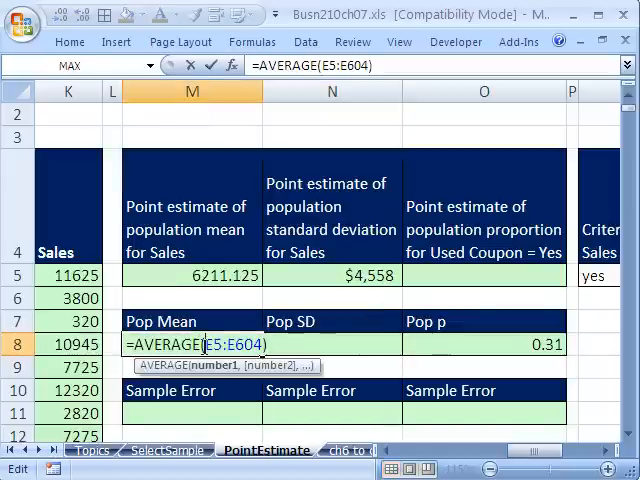
{"action": "key", "text": "Escape"}
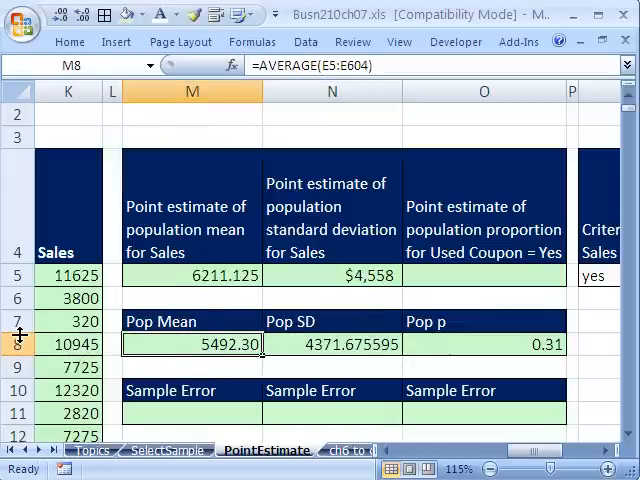
Step: Enter =COUNTIF($J$5:$J$24,Q5) in O5 to count the yes coupon answers
{"action": "left_click", "coordinate": [448, 278]}
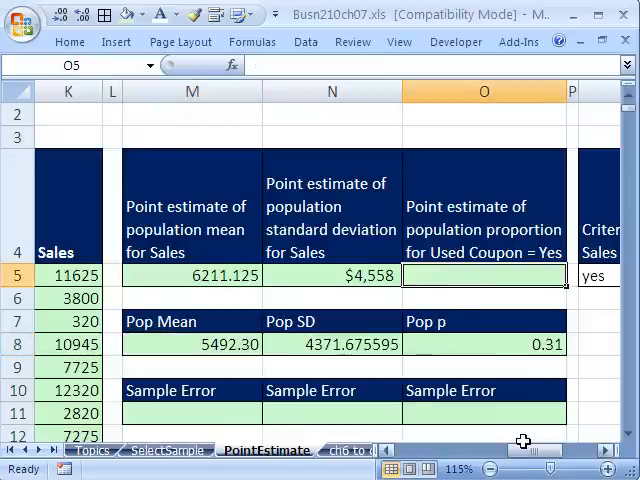
{"action": "left_click_drag", "start_coordinate": [525, 452], "coordinate": [487, 452]}
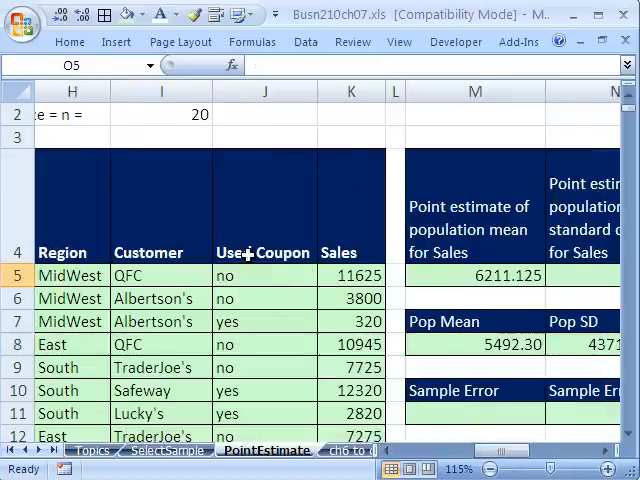
{"action": "left_click_drag", "start_coordinate": [493, 452], "coordinate": [530, 452]}
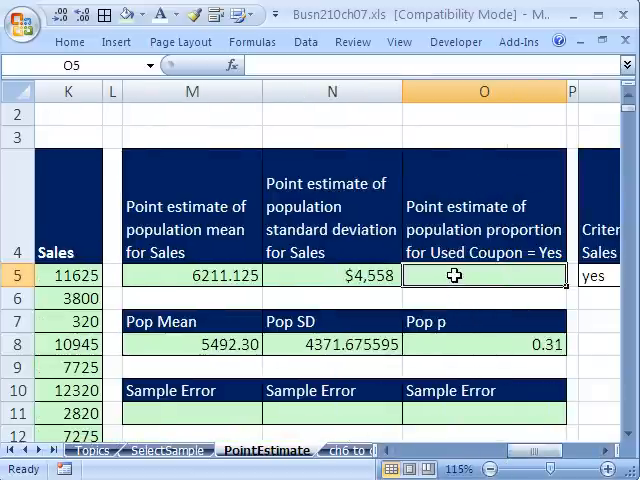
{"action": "left_click", "coordinate": [390, 450]}
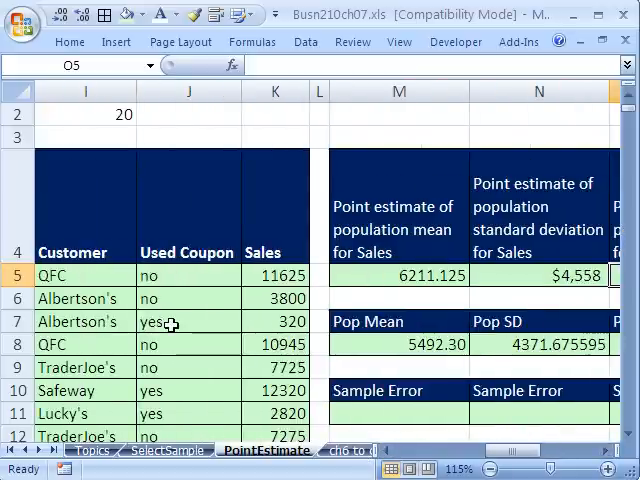
{"action": "left_click", "coordinate": [607, 450]}
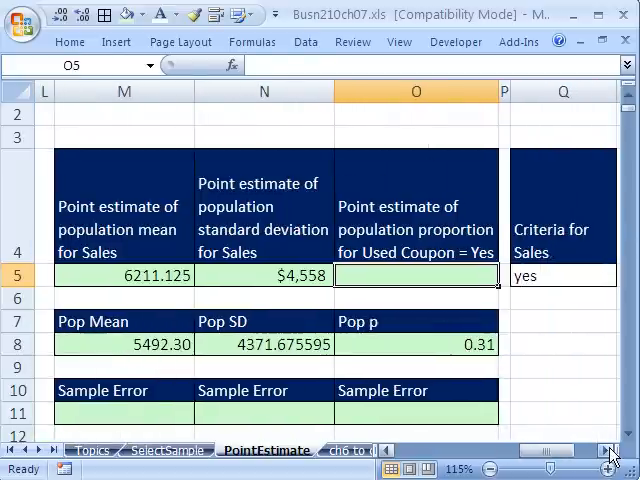
{"action": "type", "text": "=counti"}
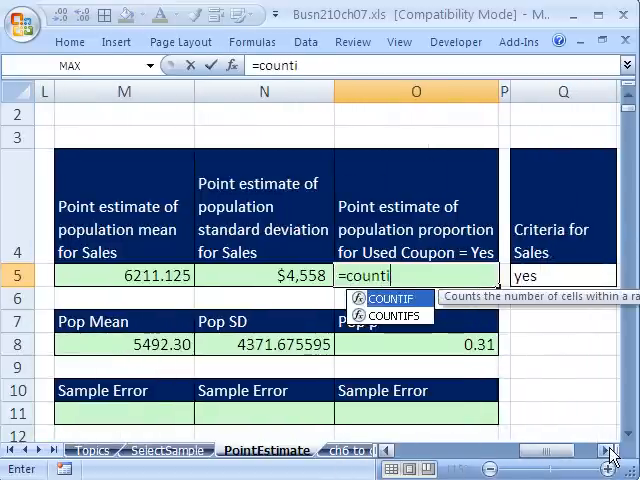
{"action": "type", "text": "f("}
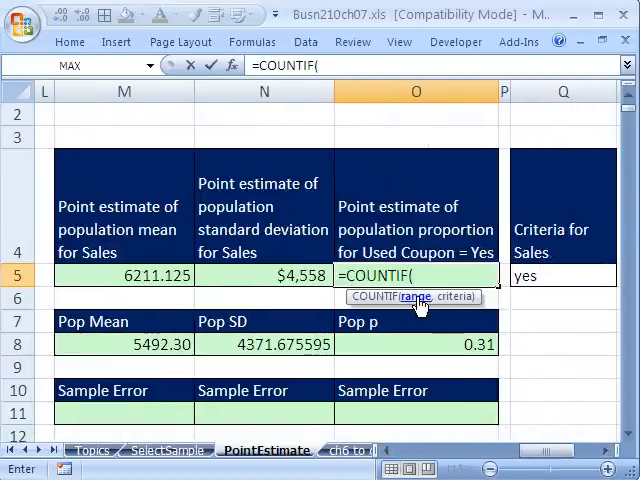
{"action": "left_click_drag", "start_coordinate": [545, 450], "coordinate": [480, 450]}
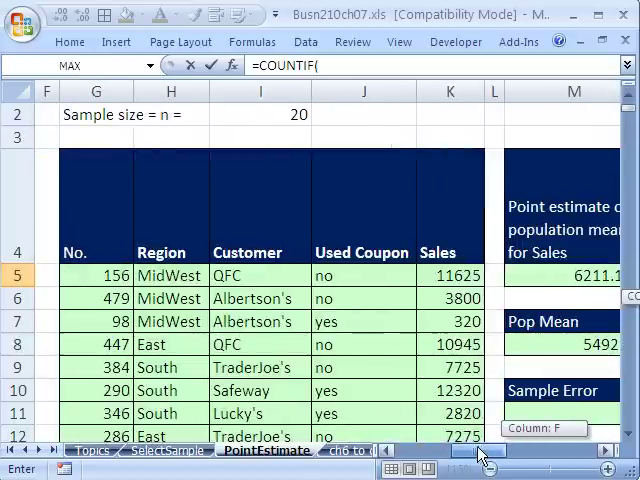
{"action": "left_click", "coordinate": [366, 278]}
{"action": "key", "text": "ctrl+shift+Down"}
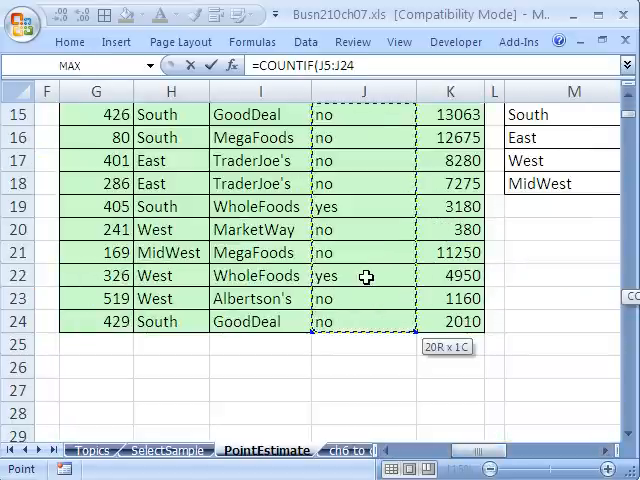
{"action": "key", "text": "F4"}
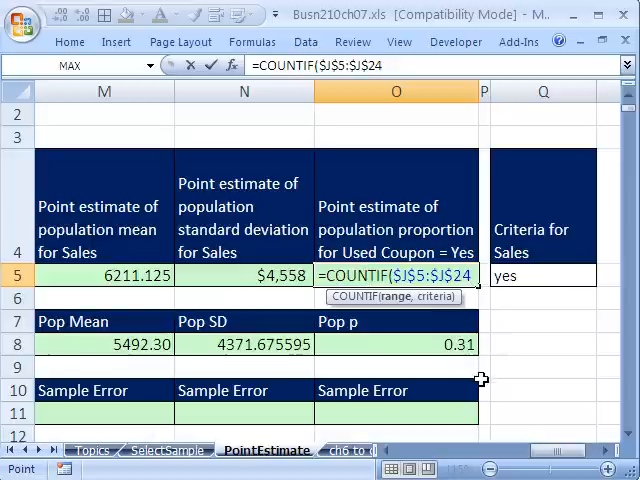
{"action": "type", "text": ","}
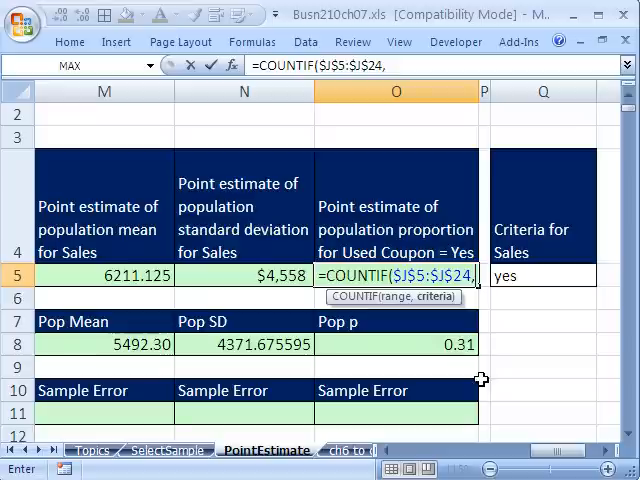
{"action": "left_click", "coordinate": [522, 277]}
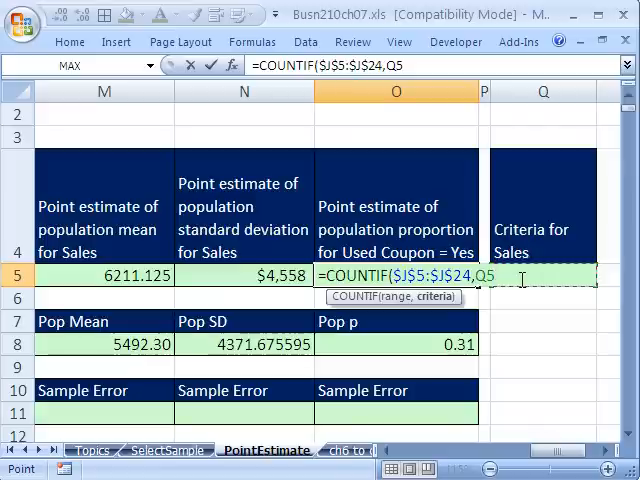
{"action": "type", "text": ")"}
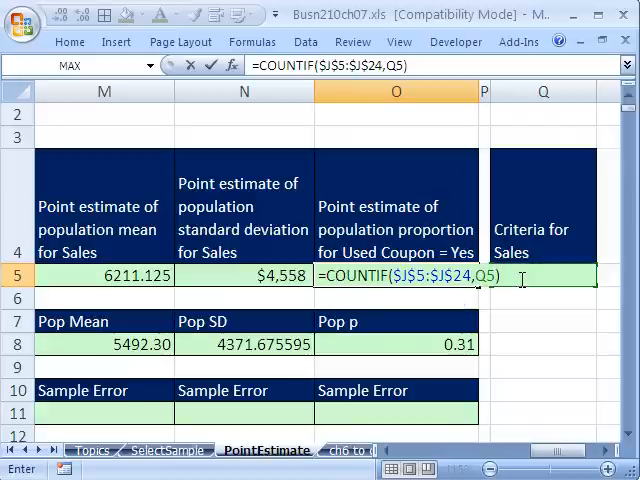
{"action": "key", "text": "ctrl+Return"}
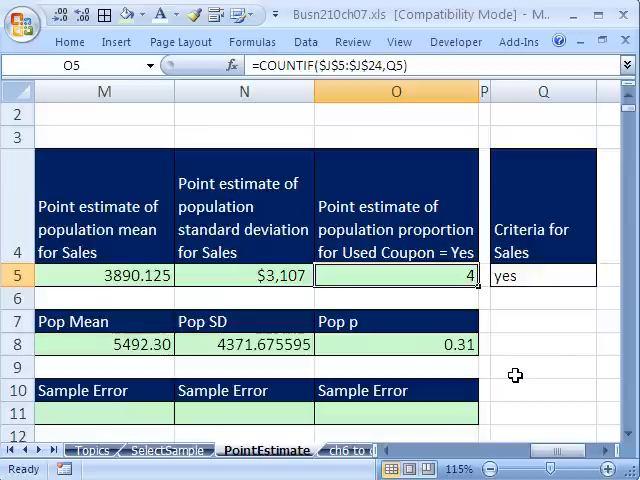
Step: Redraw the sample and divide the coupon count by sample size I2 to get the proportion estimate
{"action": "key", "text": "F9"}
{"action": "key", "text": "F9"}
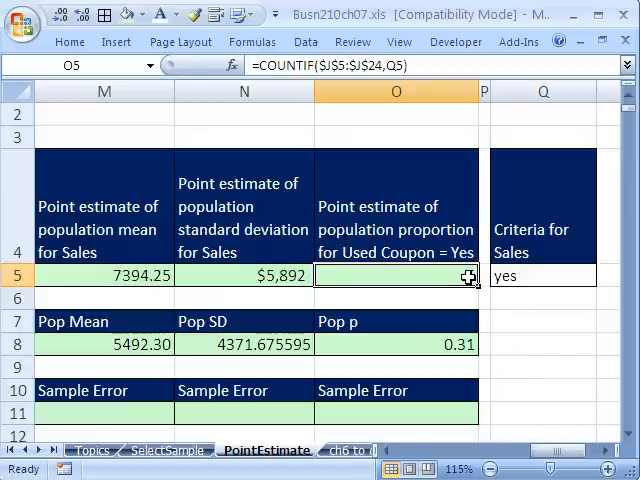
{"action": "key", "text": "F2"}
{"action": "type", "text": "/"}
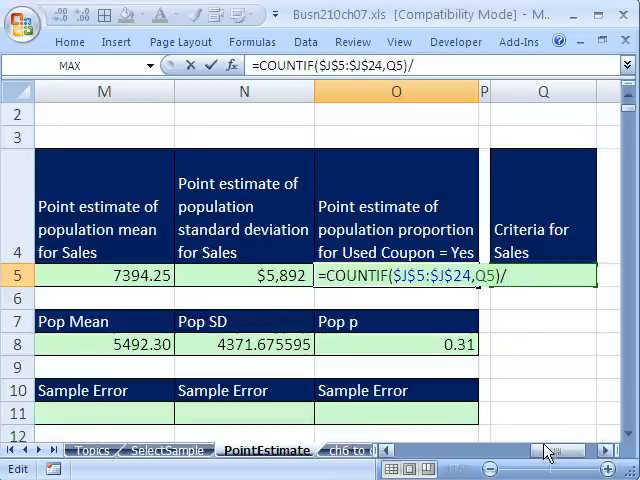
{"action": "left_click_drag", "start_coordinate": [548, 451], "coordinate": [489, 451]}
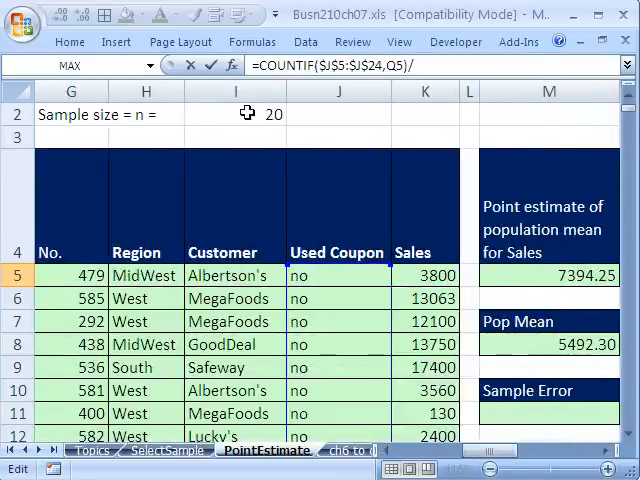
{"action": "left_click", "coordinate": [250, 114]}
{"action": "left_click", "coordinate": [609, 451]}
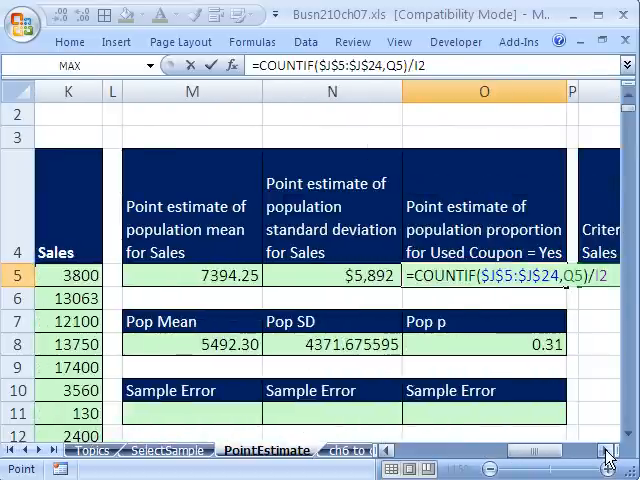
{"action": "key", "text": "Return"}
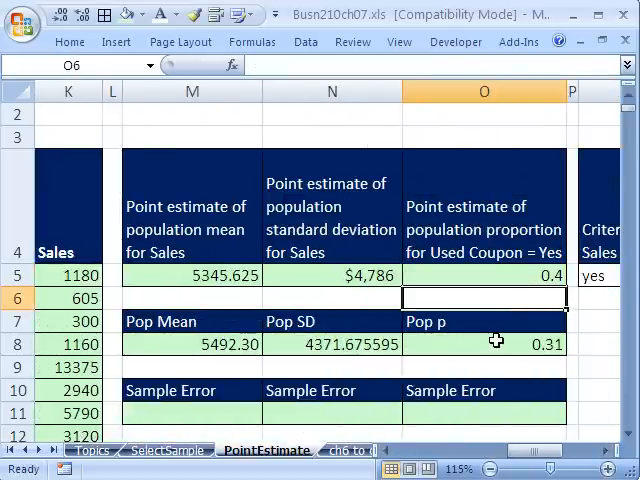
Step: Redraw the sample and change the three row-10 headings M10:O10 to 'Sampling Error'
{"action": "key", "text": "F9"}
{"action": "key", "text": "F9"}
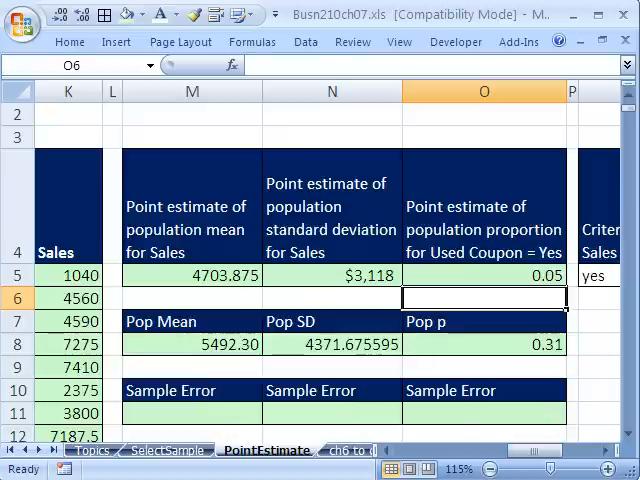
{"action": "mouse_move", "coordinate": [190, 390]}
{"action": "left_mouse_down"}
{"action": "mouse_move", "coordinate": [224, 438]}
{"action": "mouse_move", "coordinate": [460, 392]}
{"action": "left_mouse_up"}
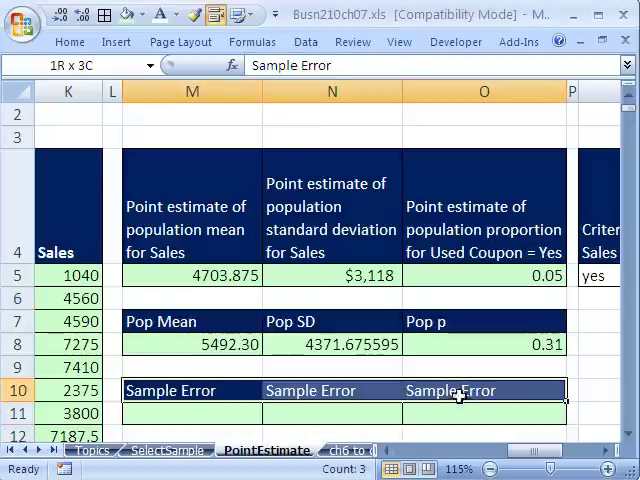
{"action": "double_click", "coordinate": [175, 392]}
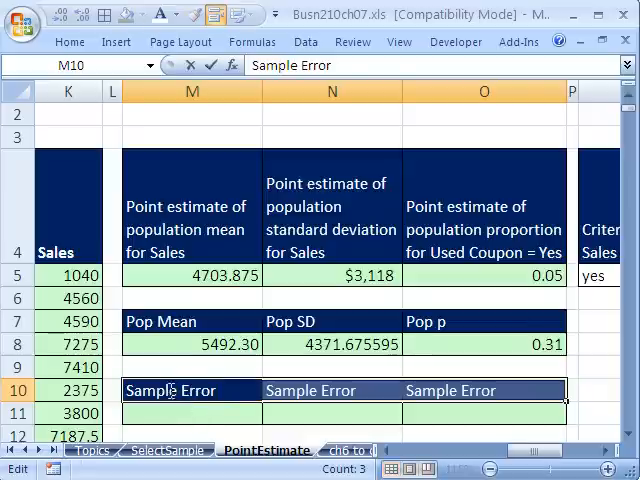
{"action": "type", "text": "ing"}
{"action": "key", "text": "Delete"}
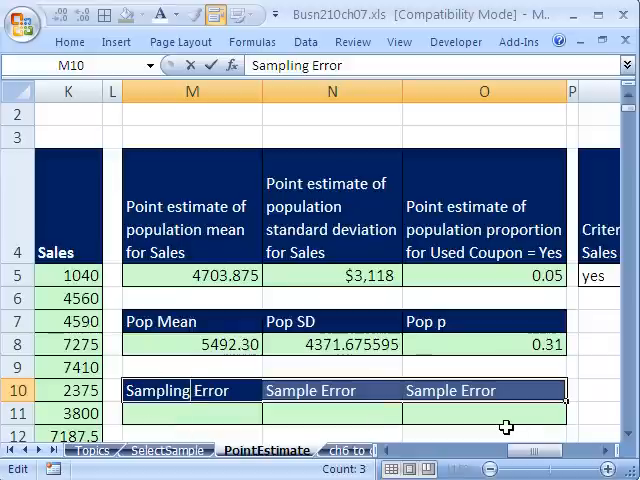
{"action": "key", "text": "ctrl+Return"}
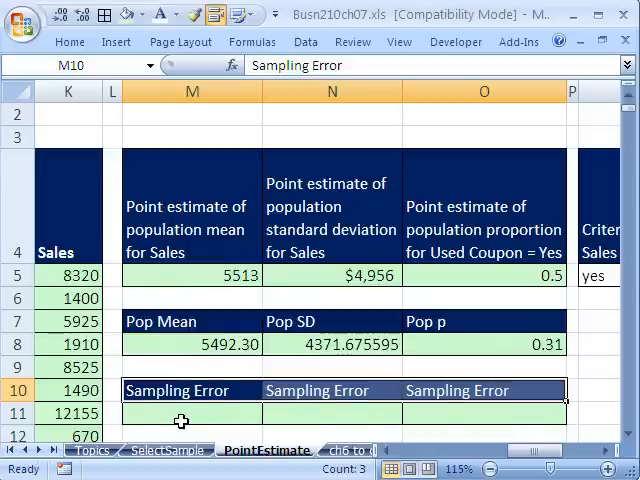
Step: Fill M11:O11 with estimate minus population value (=M5-M8) and confirm the proportion cell as =O5-O8
{"action": "left_click_drag", "start_coordinate": [173, 415], "coordinate": [502, 411]}
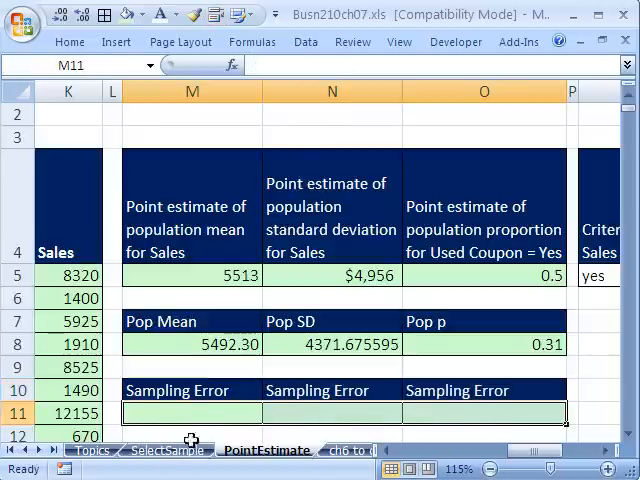
{"action": "type", "text": "="}
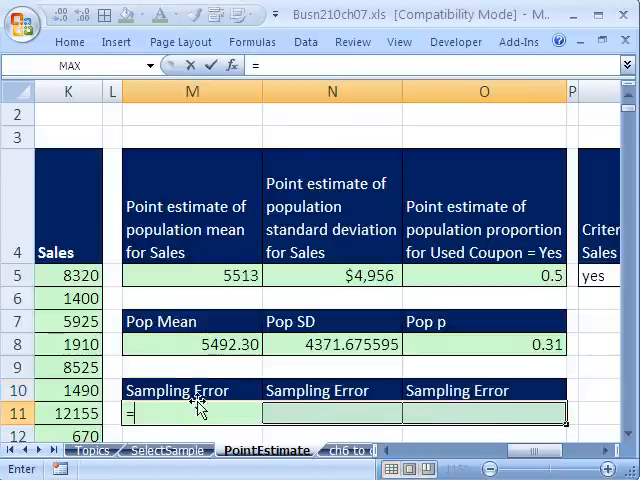
{"action": "left_click", "coordinate": [188, 276]}
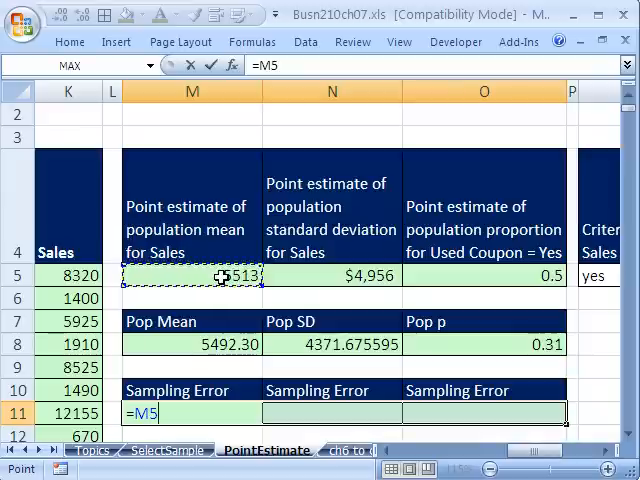
{"action": "type", "text": "-"}
{"action": "left_click", "coordinate": [212, 343]}
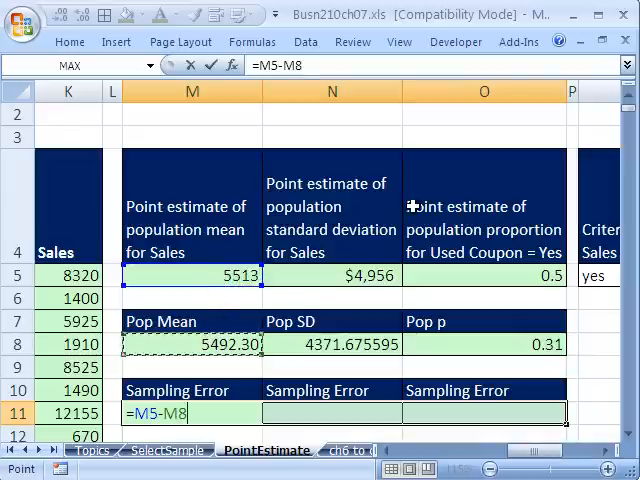
{"action": "key", "text": "ctrl+Return"}
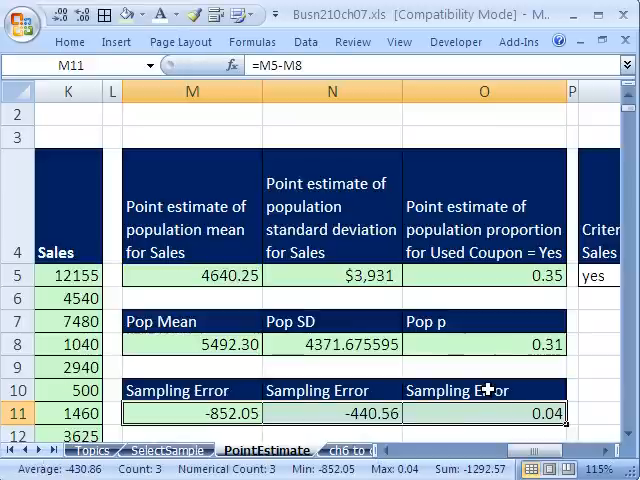
{"action": "left_click", "coordinate": [480, 414]}
{"action": "double_click", "coordinate": [480, 414]}
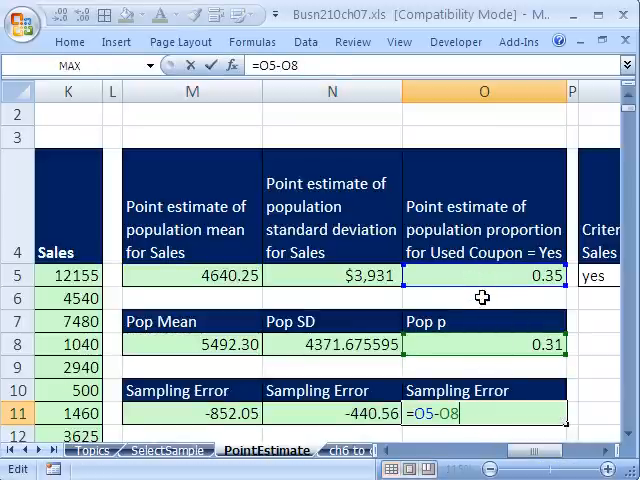
{"action": "key", "text": "ctrl+Return"}
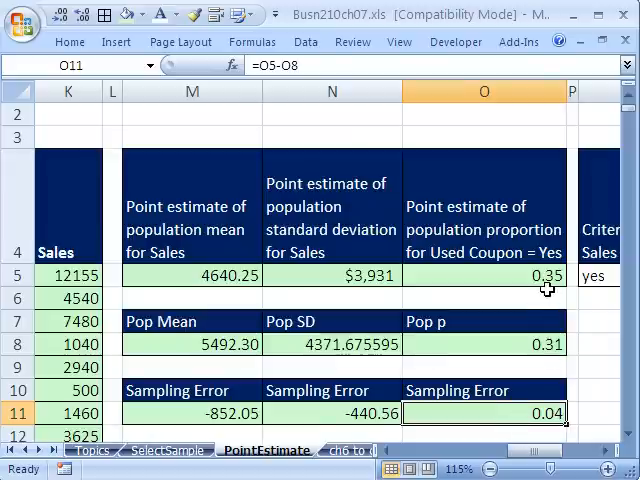
Step: Redraw the random sample repeatedly with F9 so the estimates and sampling errors update
{"action": "key", "text": "F9"}
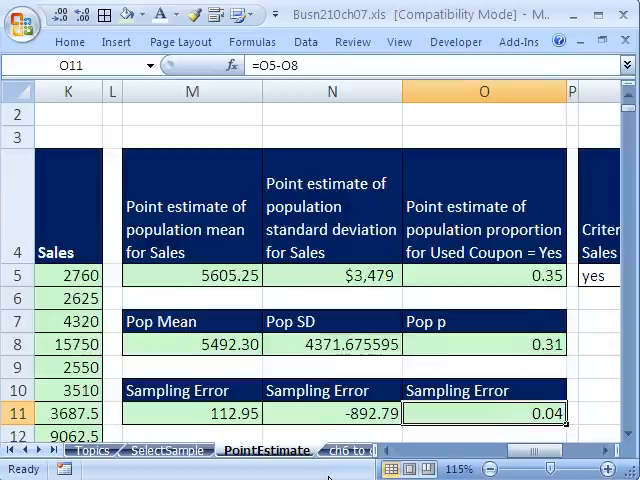
{"action": "key", "text": "F9"}
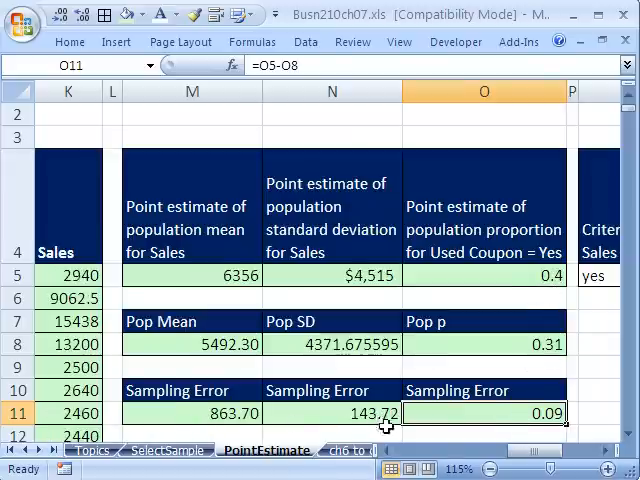
{"action": "key", "text": "F9"}
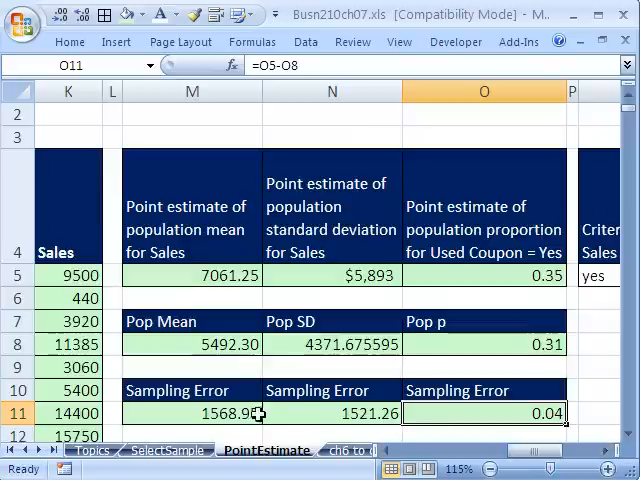
{"action": "key", "text": "F9"}
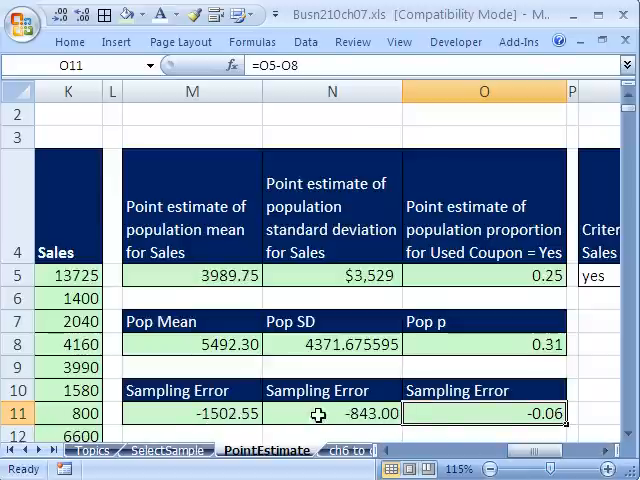
{"action": "key", "text": "F9"}
{"action": "key", "text": "F9"}
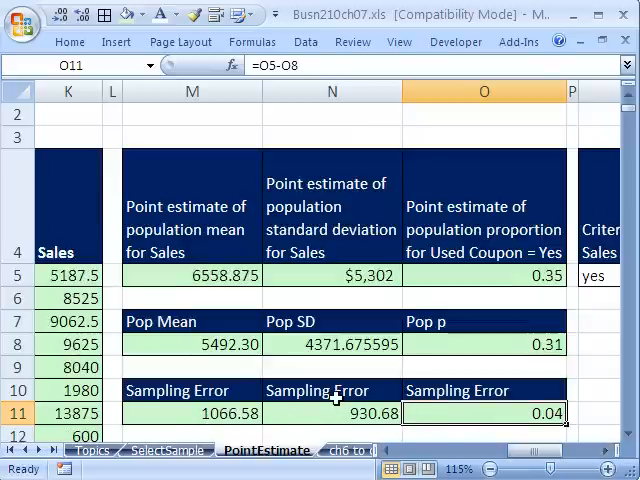
{"action": "key", "text": "F9"}
{"action": "key", "text": "F9"}
{"action": "key", "text": "F9"}
{"action": "key", "text": "F9"}
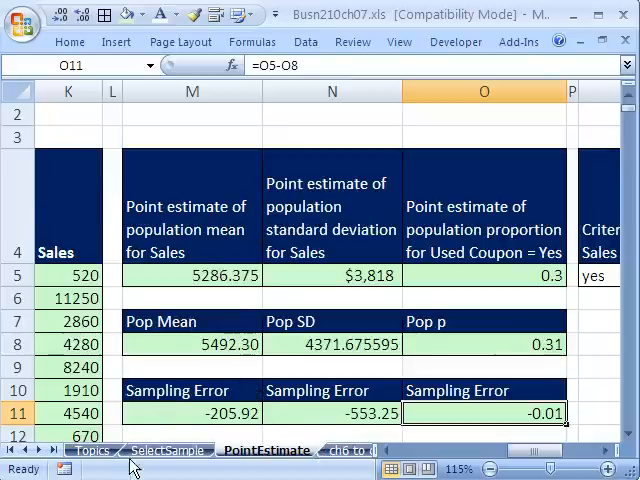
{"action": "left_click", "coordinate": [40, 450]}
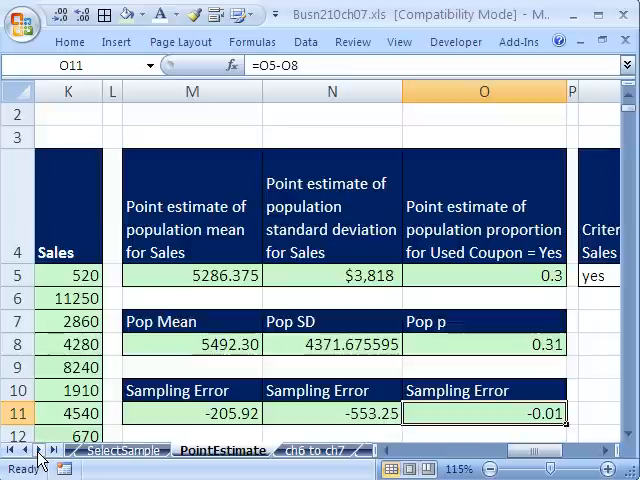